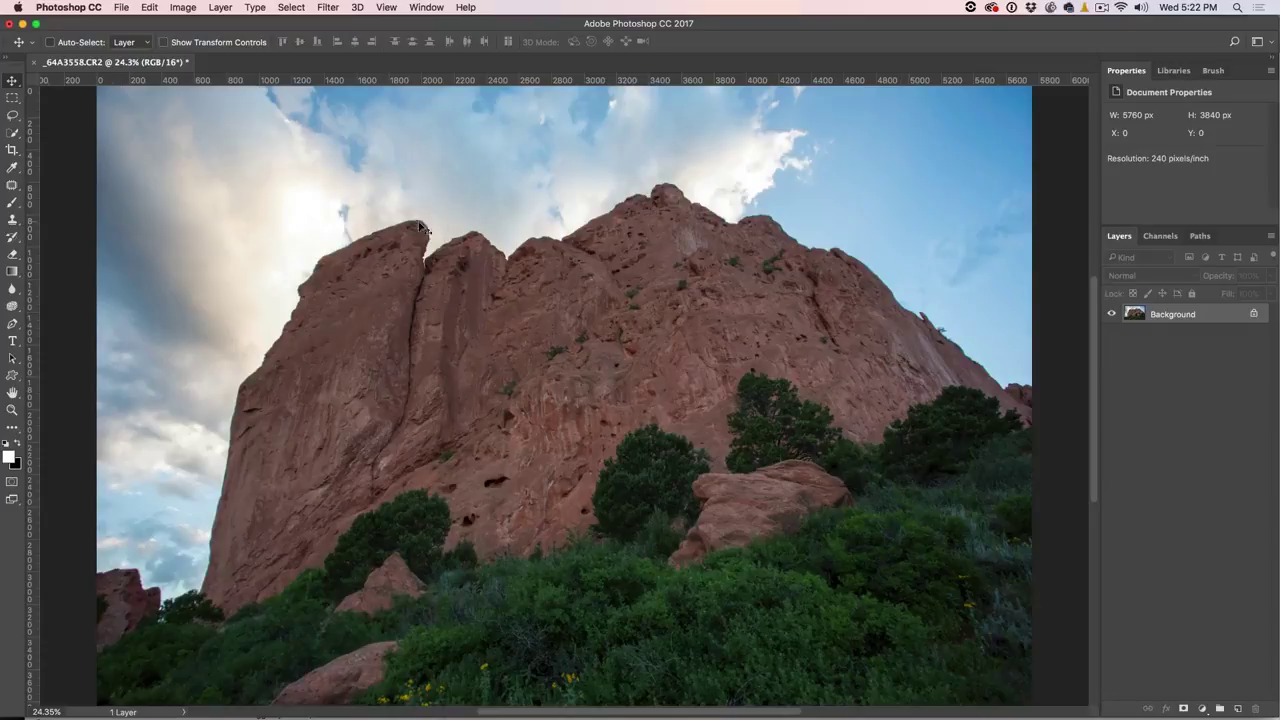
# Convert the document to Lab Color mode.
pyautogui.click(182, 7)
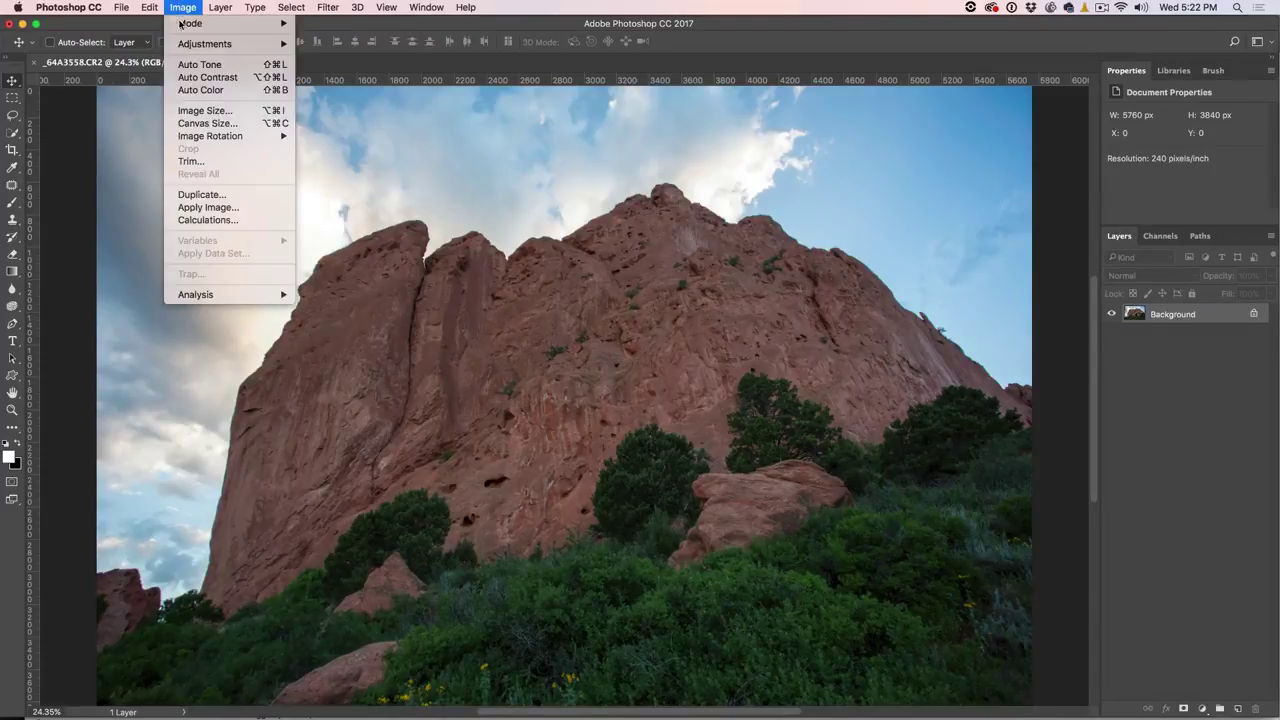
pyautogui.moveTo(180, 23)
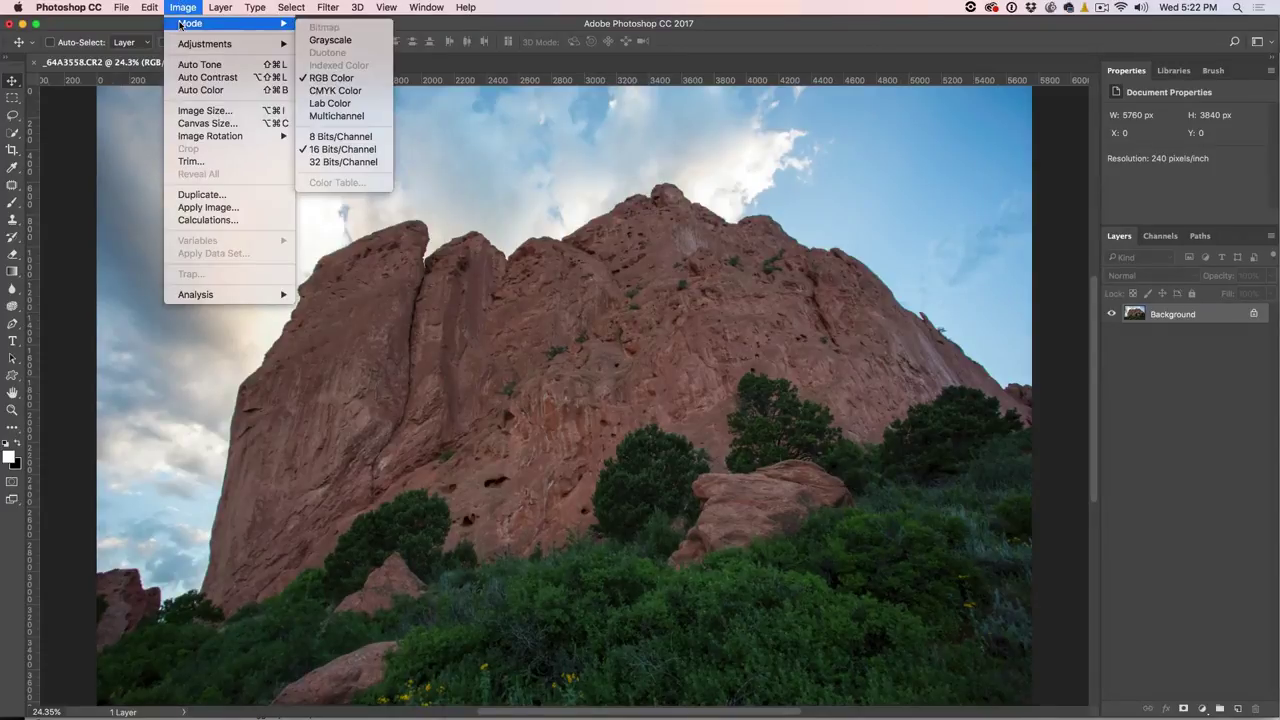
pyautogui.click(340, 103)
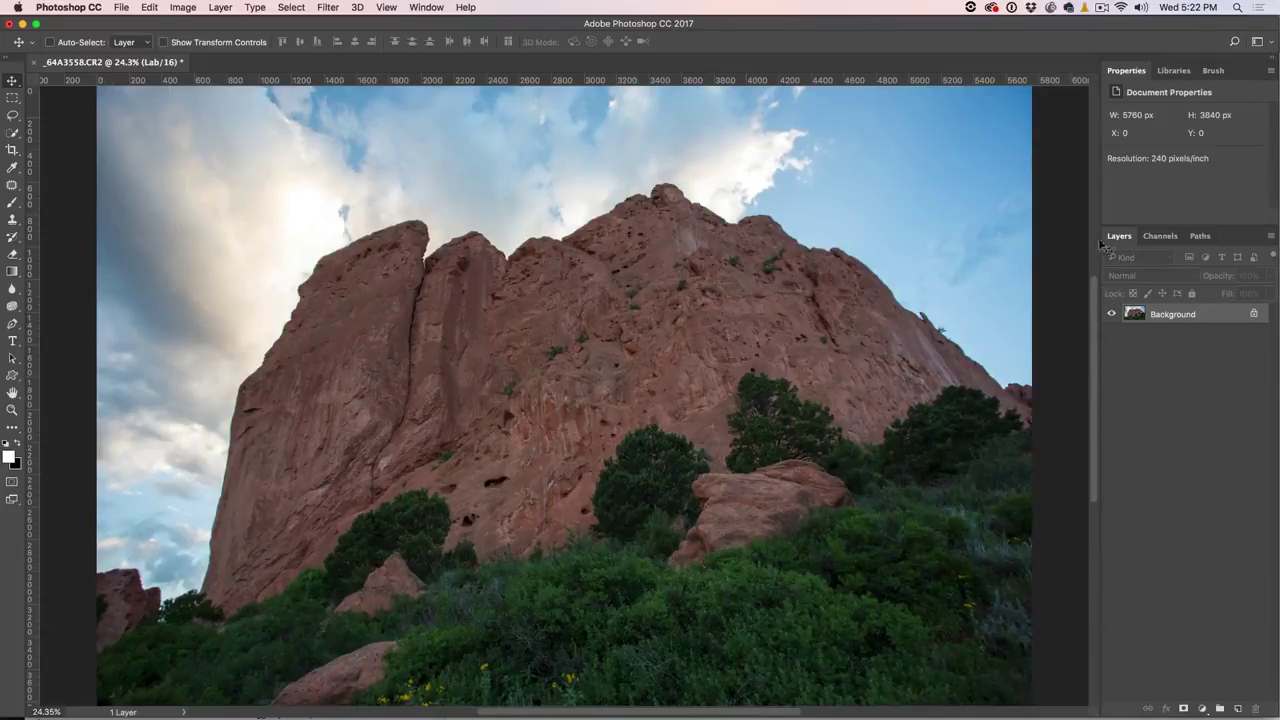
# Duplicate the Background as Layer 1 and toggle its visibility to compare.
pyautogui.click(1150, 320)
pyautogui.press('super+j')
pyautogui.click(1112, 314)
pyautogui.click(1112, 314)
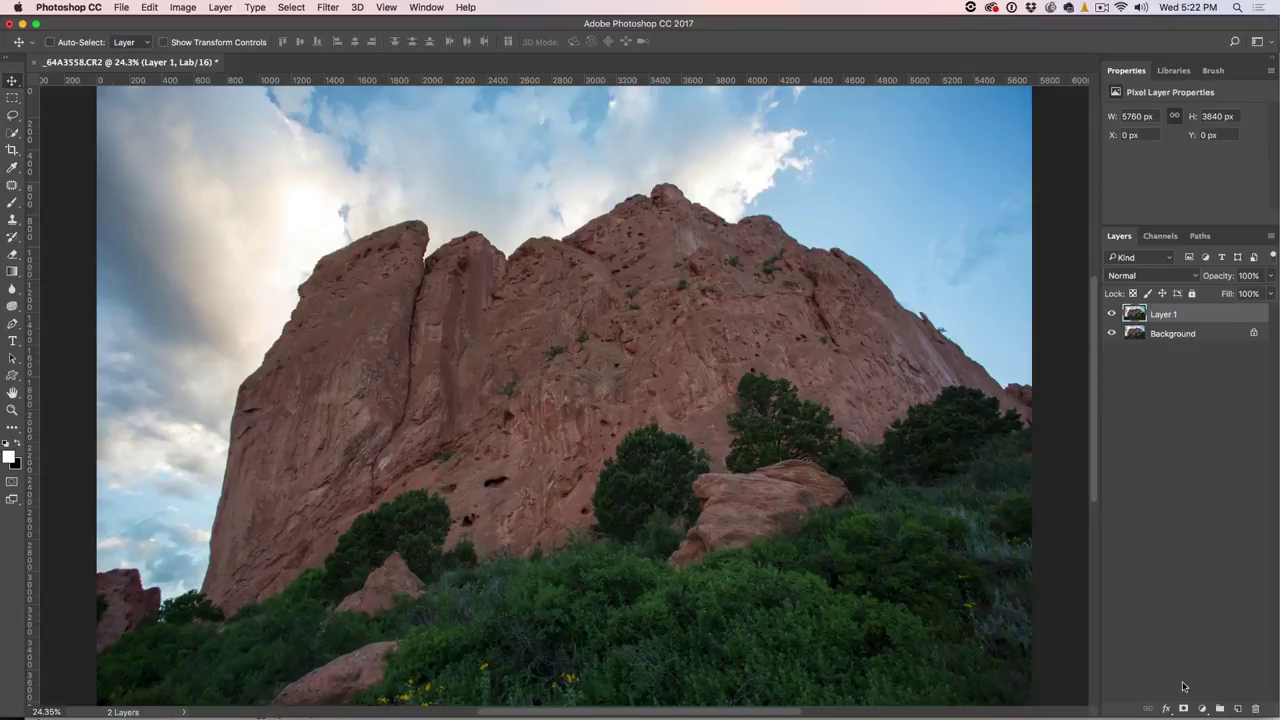
pyautogui.click(1200, 708)
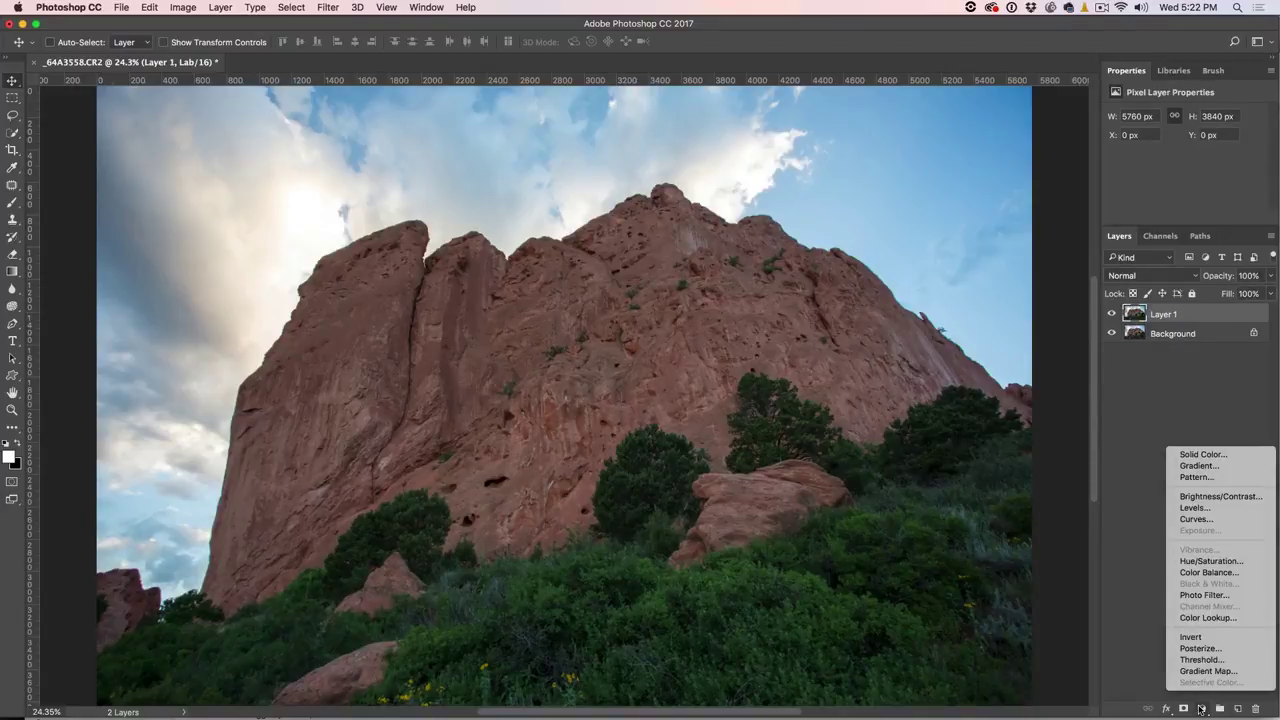
# Add a Curves layer and steepen the a-channel curve by pulling both endpoints inward.
pyautogui.click(1197, 519)
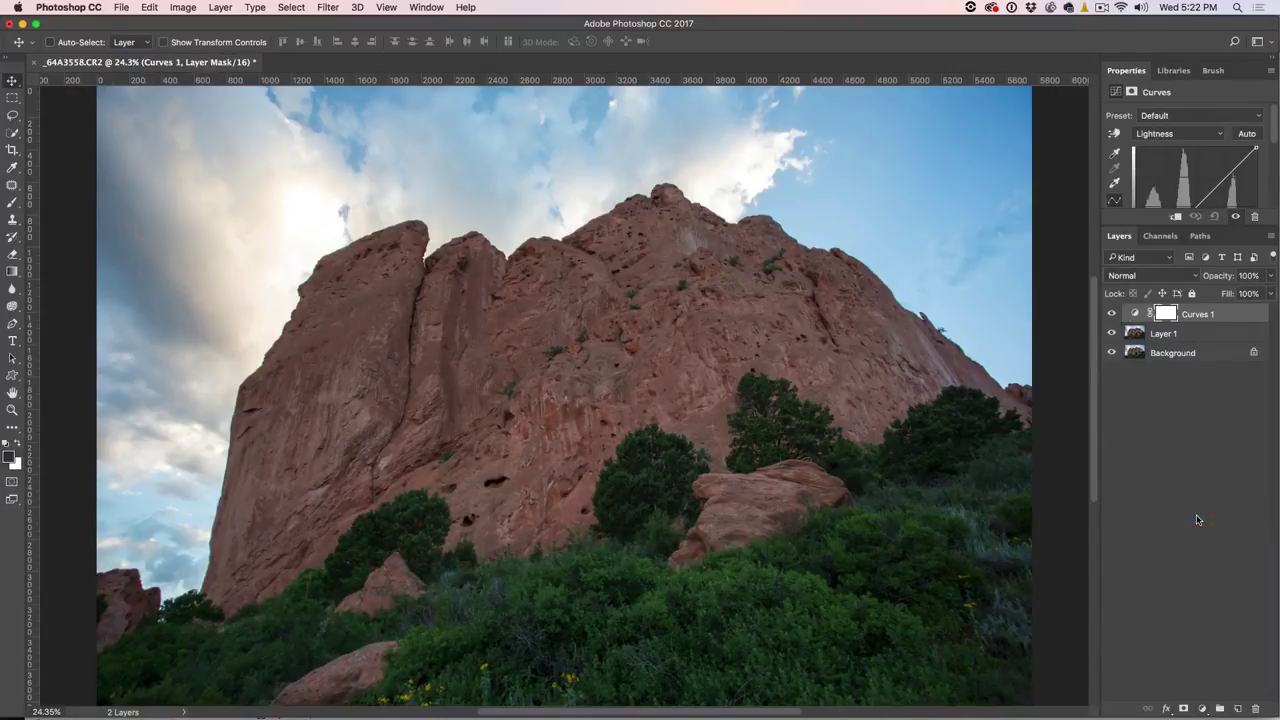
pyautogui.moveTo(1145, 80); pyautogui.dragTo(838, 98)
pyautogui.moveTo(983, 347); pyautogui.dragTo(1077, 500)
pyautogui.click(899, 152)
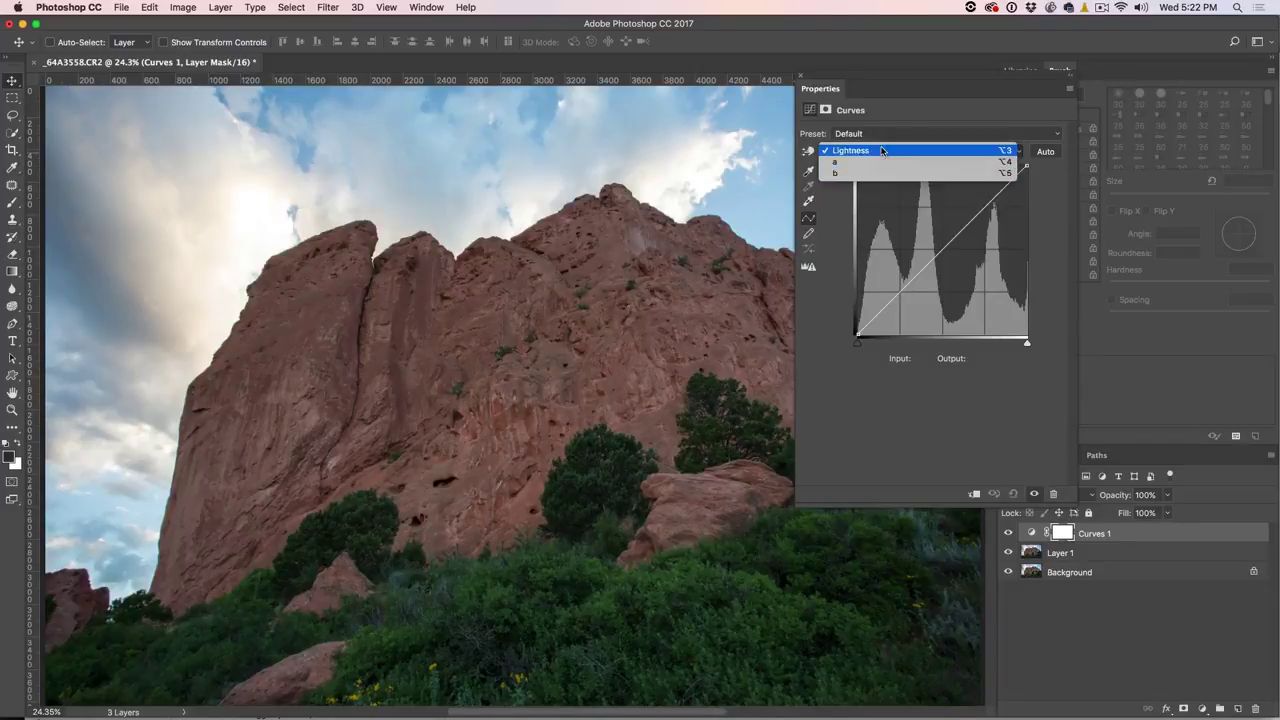
pyautogui.click(870, 161)
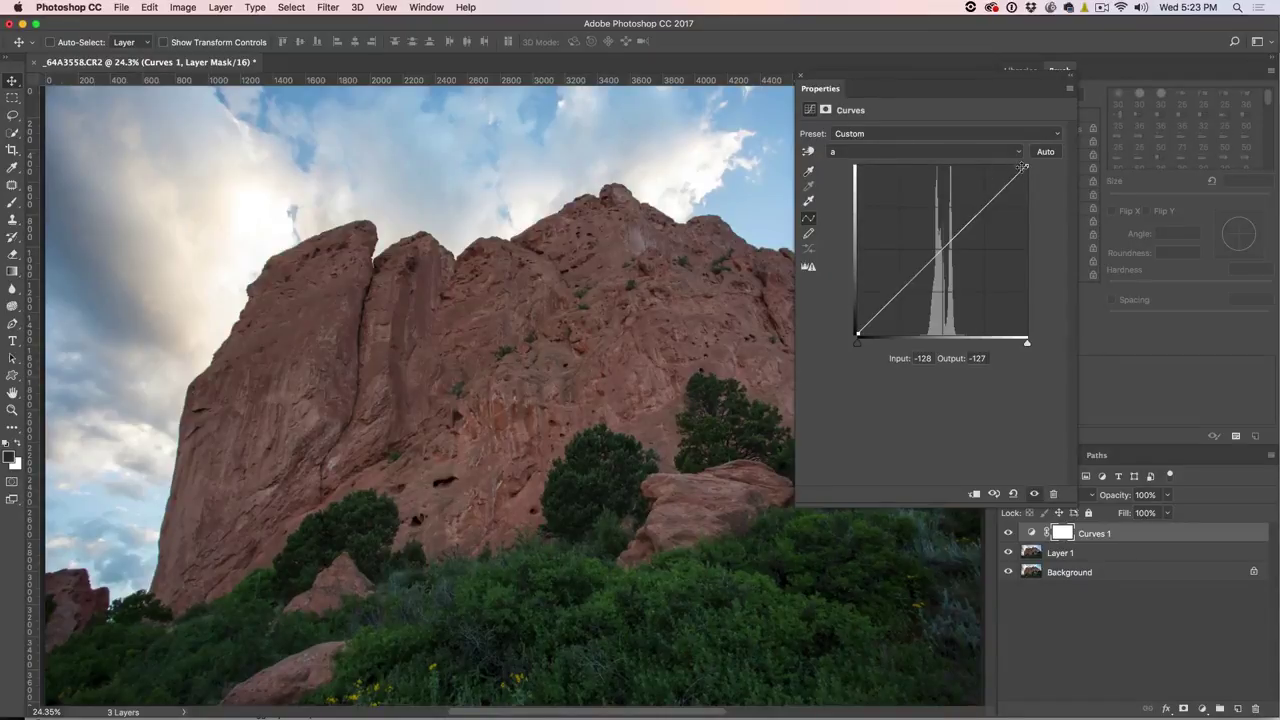
pyautogui.moveTo(1022, 167); pyautogui.dragTo(996, 167)
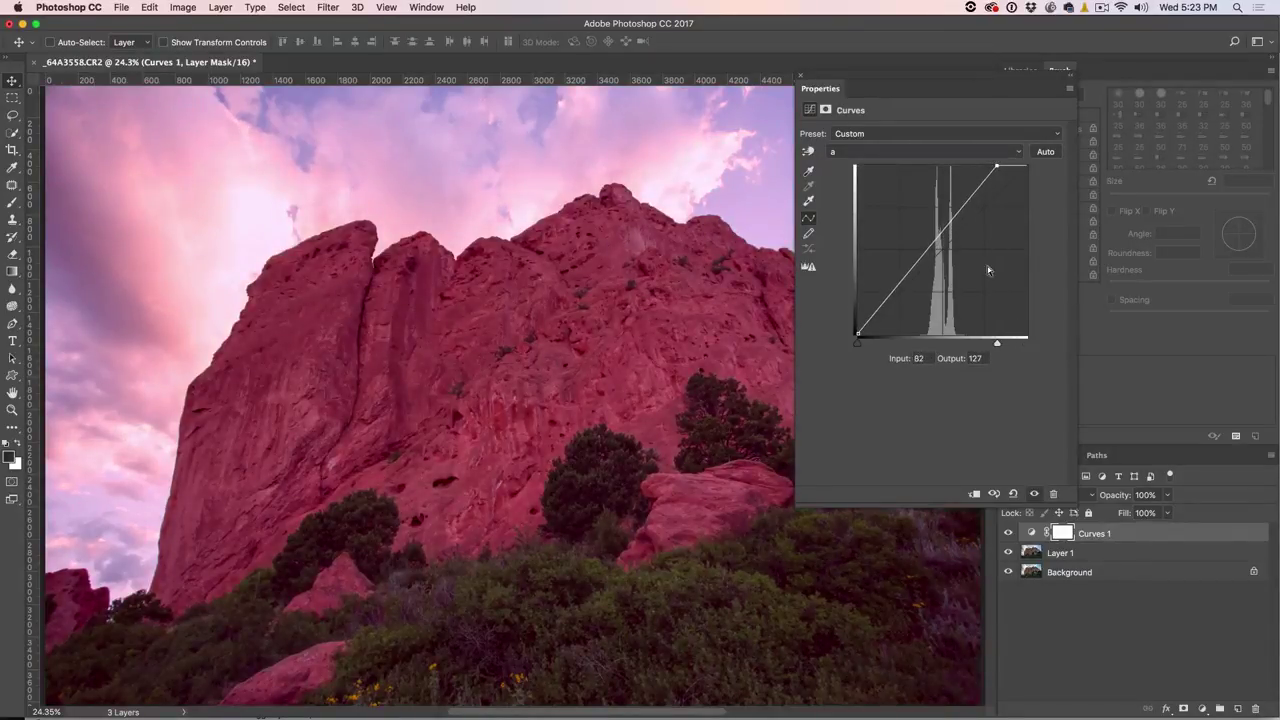
pyautogui.moveTo(857, 334); pyautogui.dragTo(889, 335)
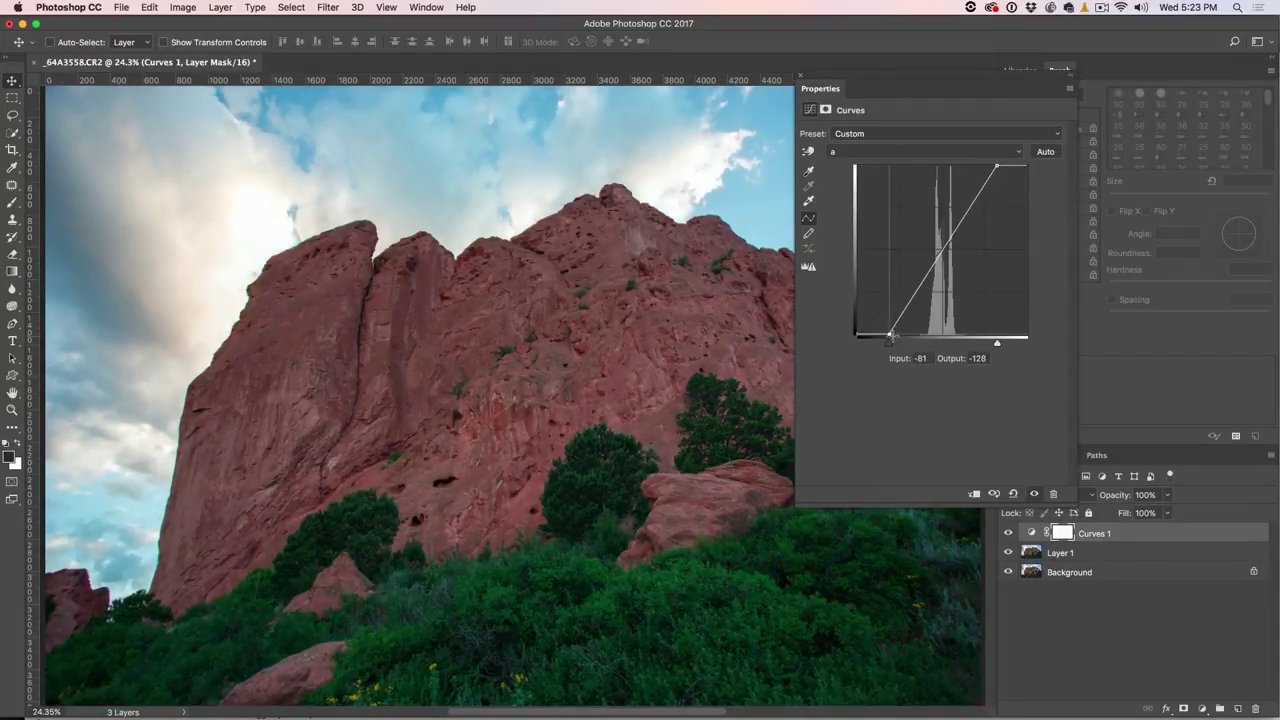
# Steepen the b-channel curve the same way, then collapse the Properties panel.
pyautogui.click(895, 152)
pyautogui.click(950, 160)
pyautogui.moveTo(1022, 167); pyautogui.dragTo(996, 162)
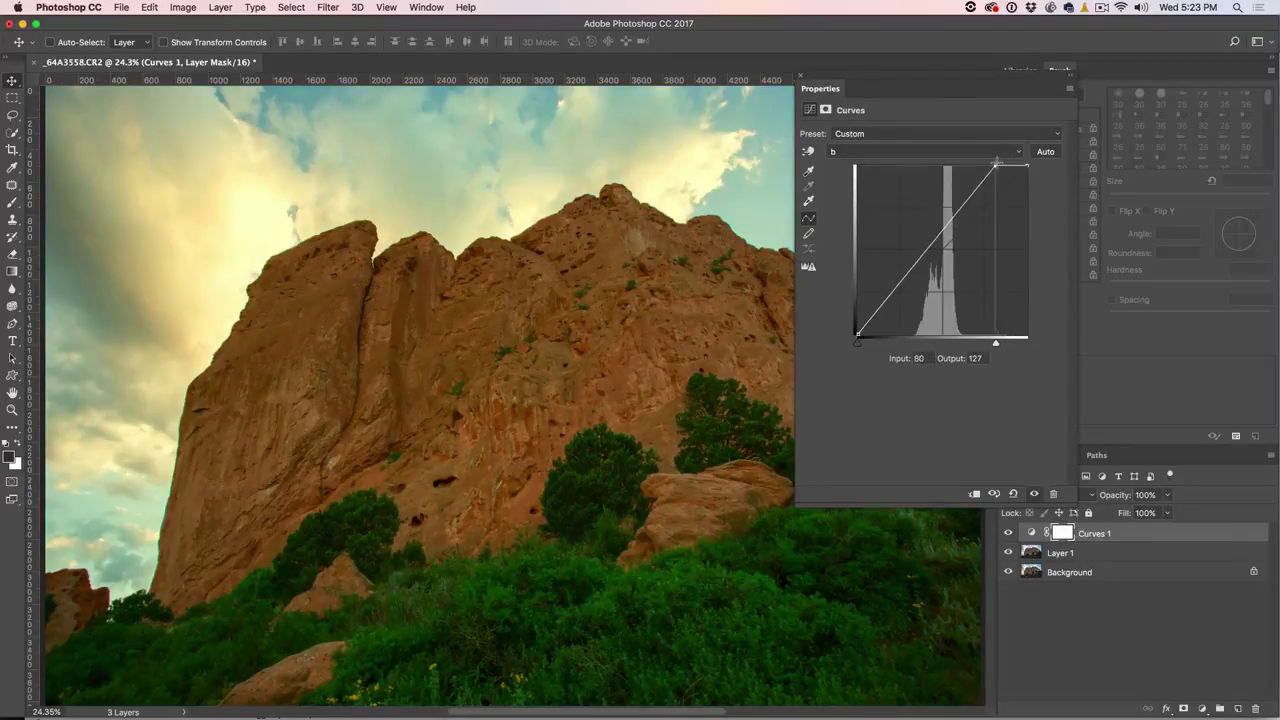
pyautogui.moveTo(857, 334); pyautogui.dragTo(888, 337)
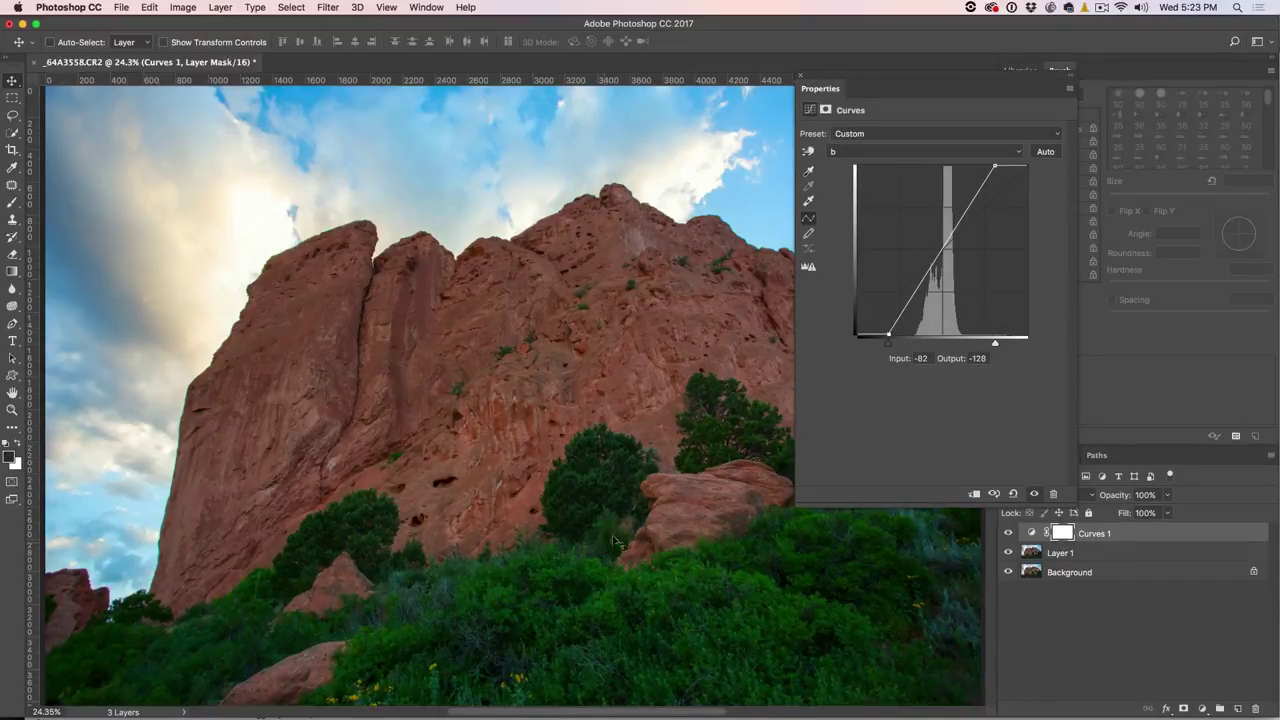
pyautogui.click(935, 151)
pyautogui.click(1070, 607)
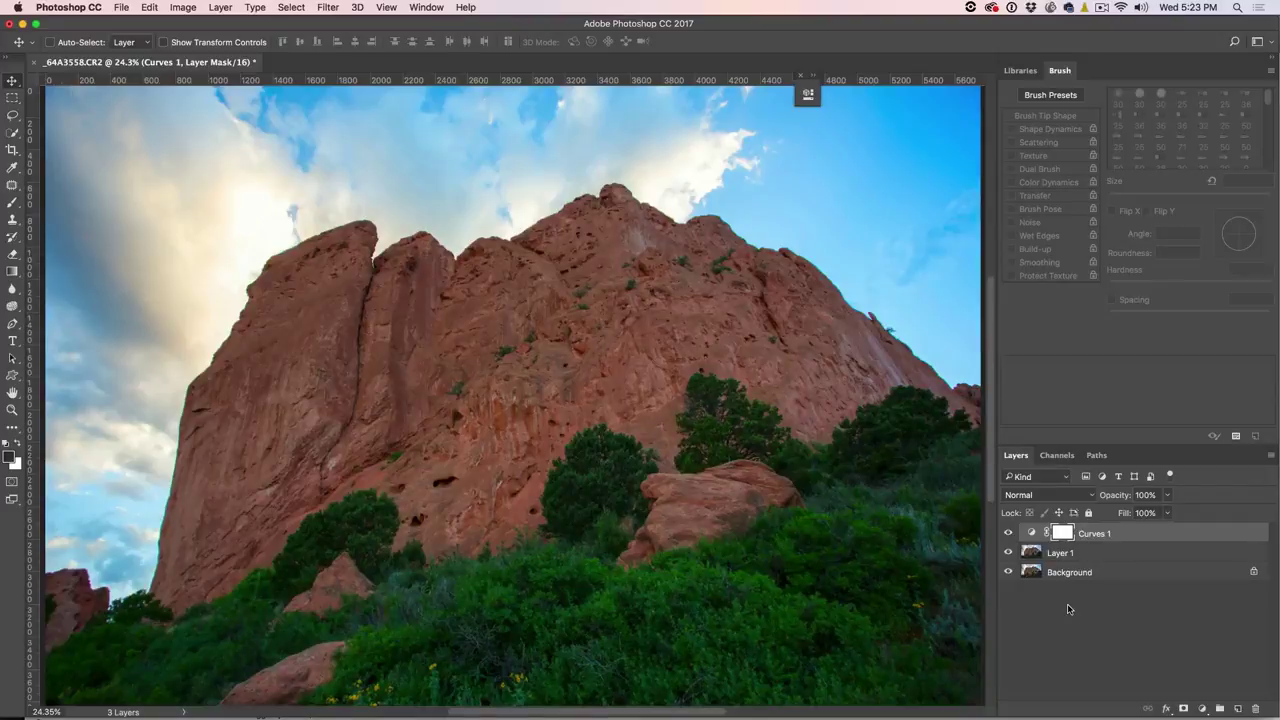
# Compare Curves 1 off and on, then add a second Curves adjustment layer.
pyautogui.click(1008, 533)
pyautogui.click(1008, 533)
pyautogui.click(1201, 708)
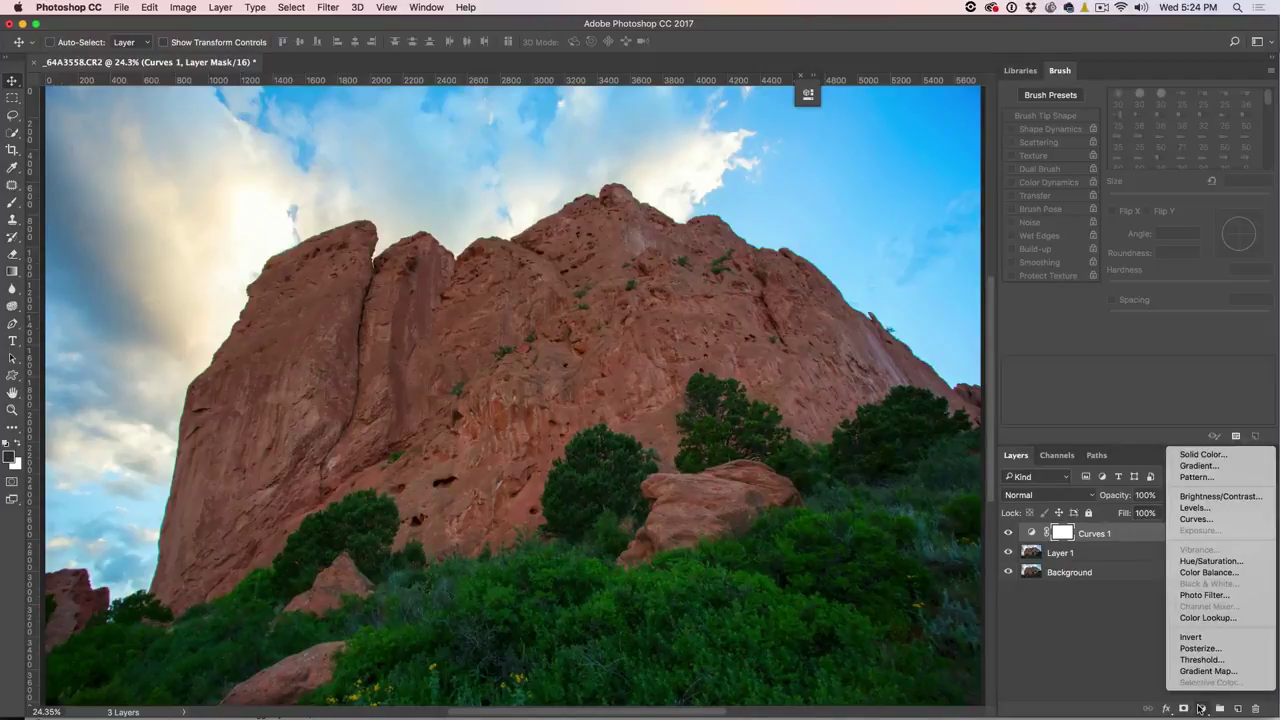
pyautogui.click(1215, 519)
# Shape the Curves 2 Lightness curve into an S-curve to raise contrast.
pyautogui.moveTo(595, 94); pyautogui.dragTo(954, 81)
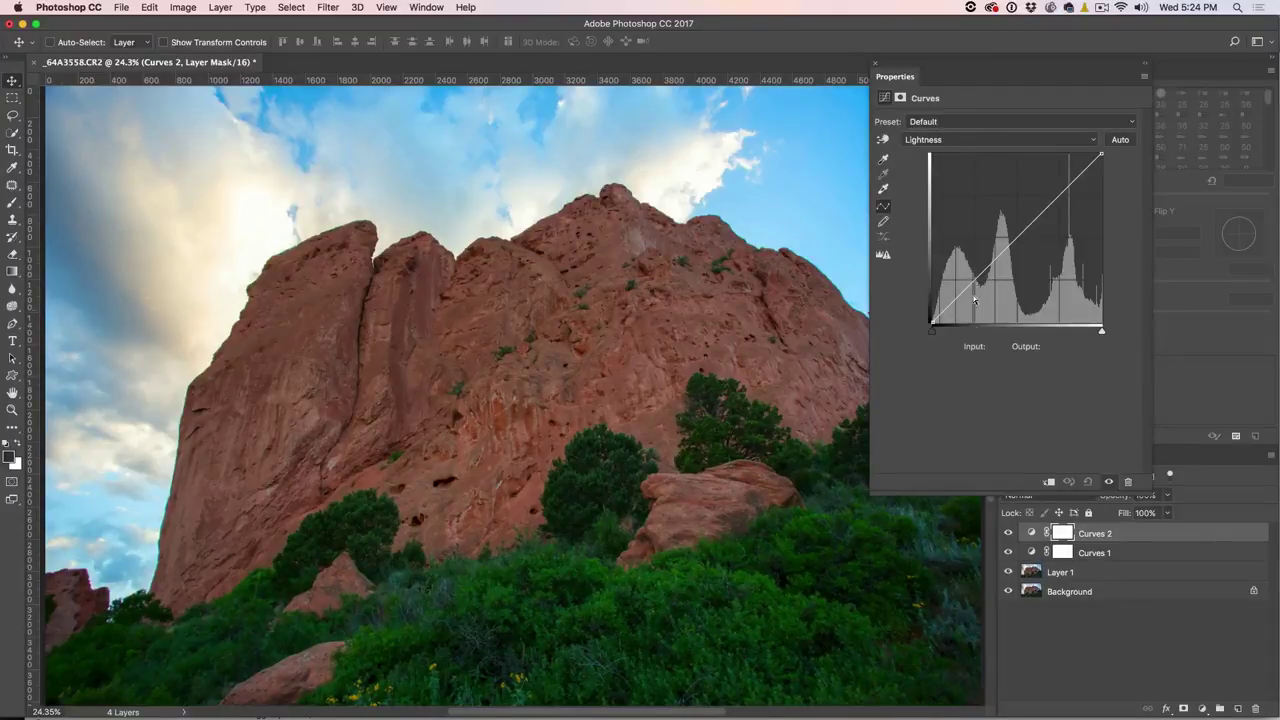
pyautogui.moveTo(976, 278)
pyautogui.mouseDown()
pyautogui.moveTo(956, 250)
pyautogui.moveTo(985, 300)
pyautogui.moveTo(955, 262)
pyautogui.moveTo(970, 292)
pyautogui.mouseUp()
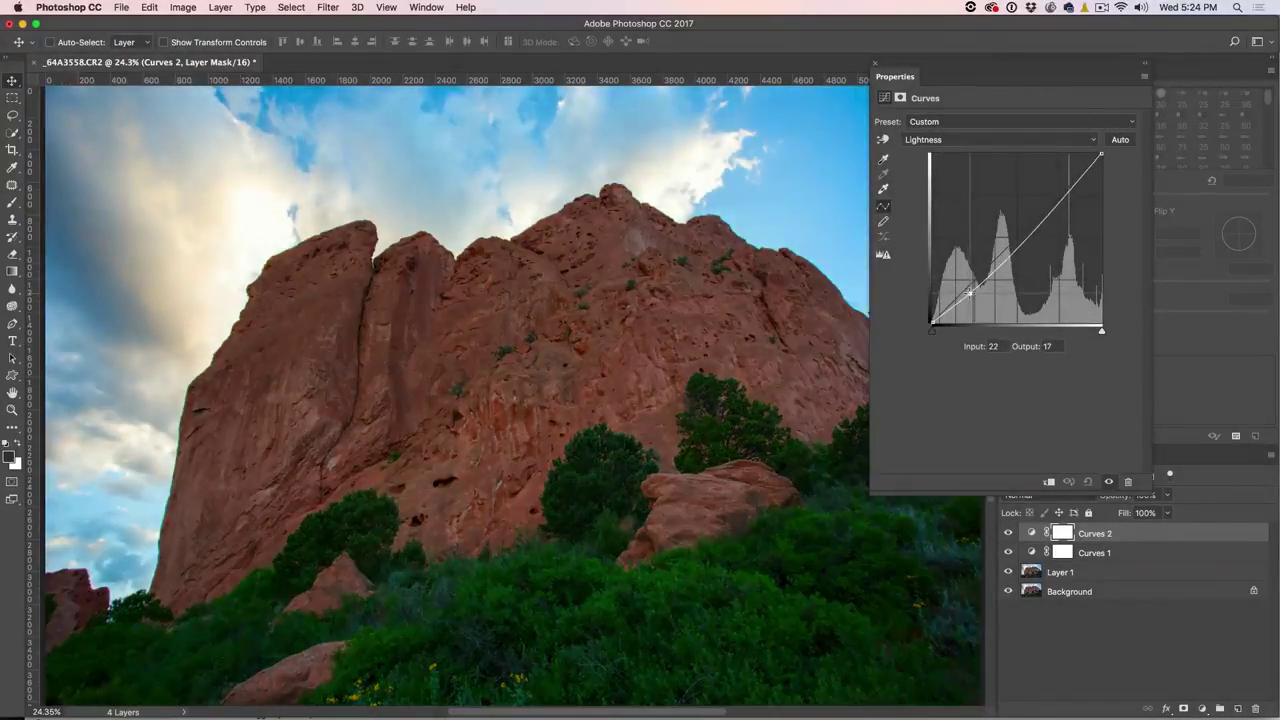
pyautogui.moveTo(1027, 249); pyautogui.dragTo(1017, 214)
pyautogui.moveTo(969, 292); pyautogui.dragTo(973, 302)
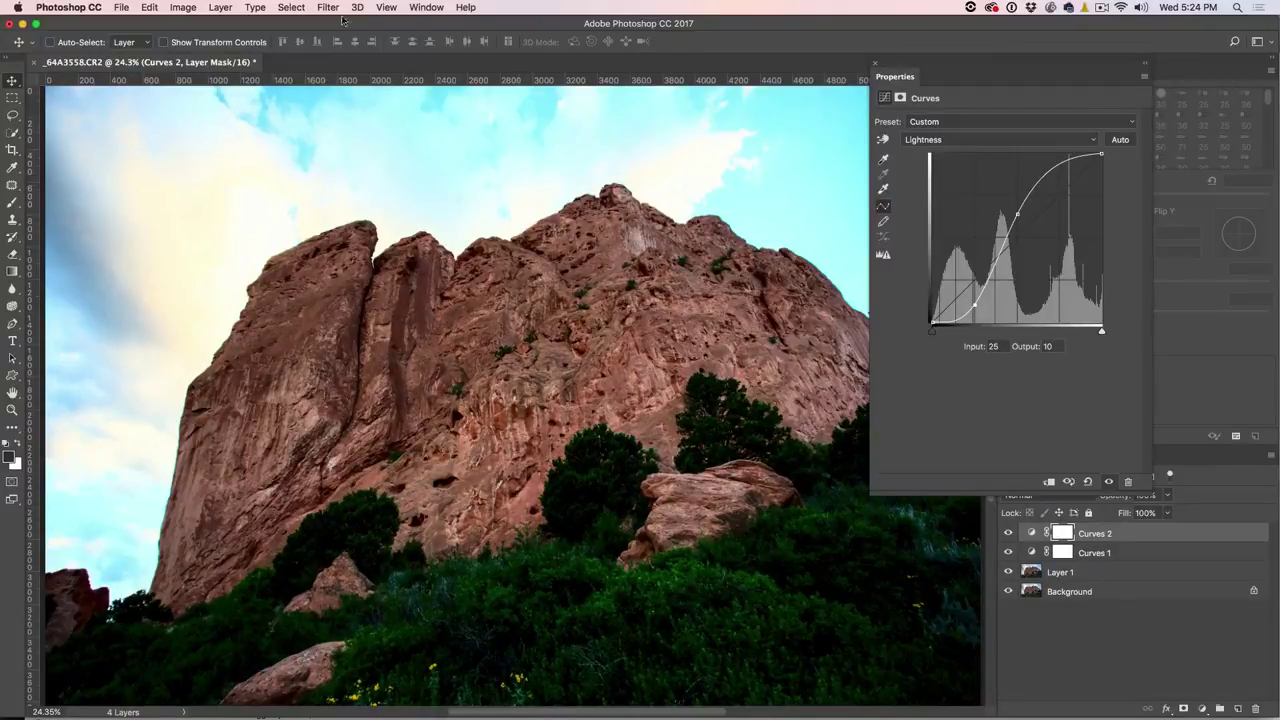
pyautogui.click(290, 7)
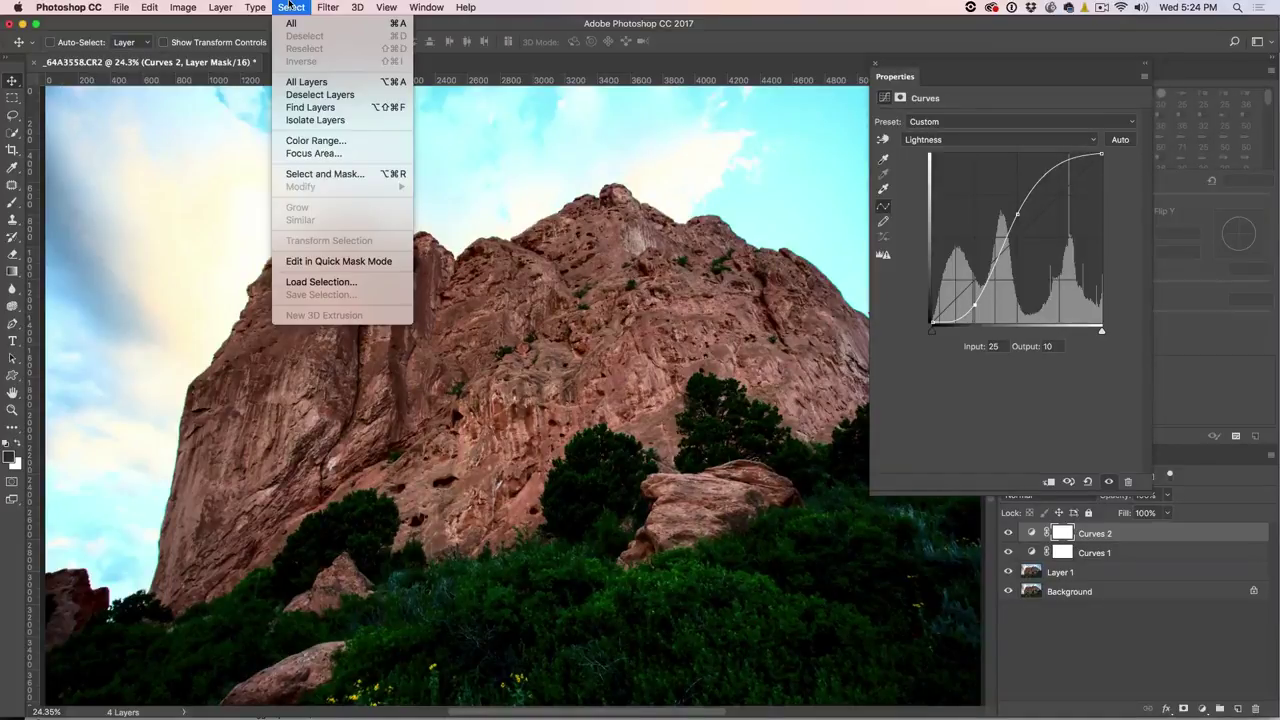
# Mask Curves 2 to the rock with Color Range, sampling rock tones at fuzziness 30.
pyautogui.click(311, 137)
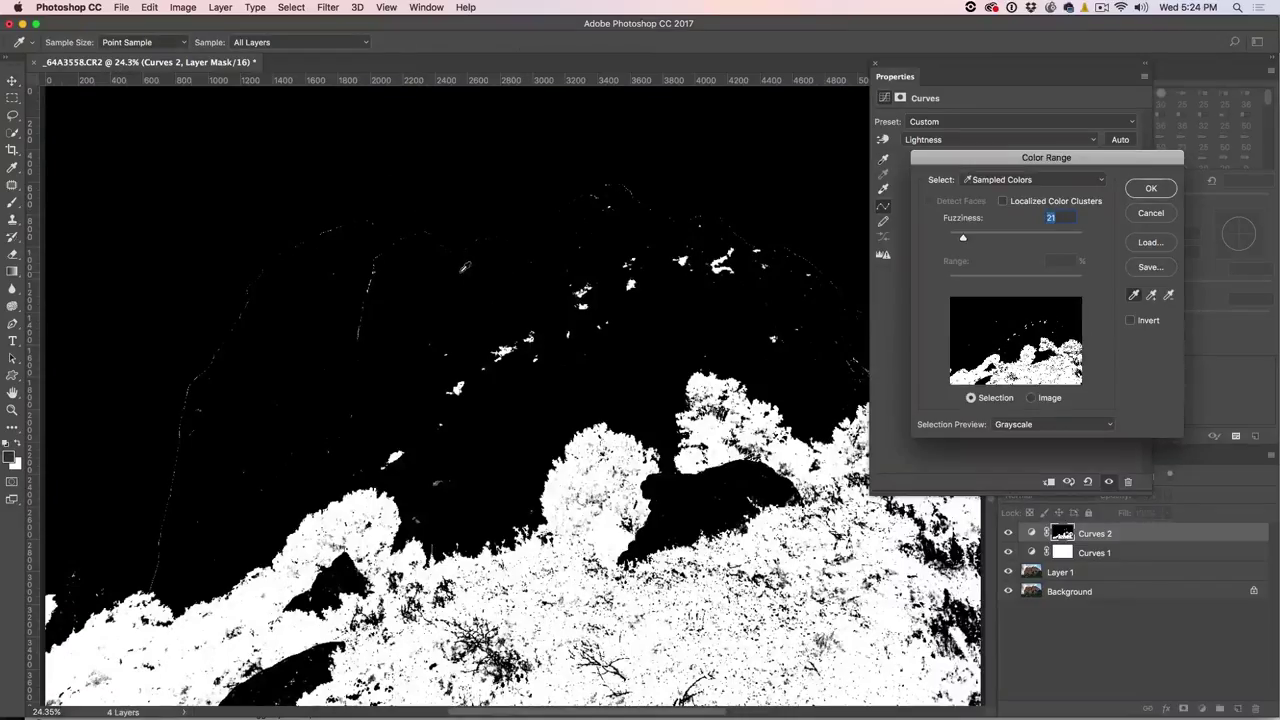
pyautogui.click(465, 267)
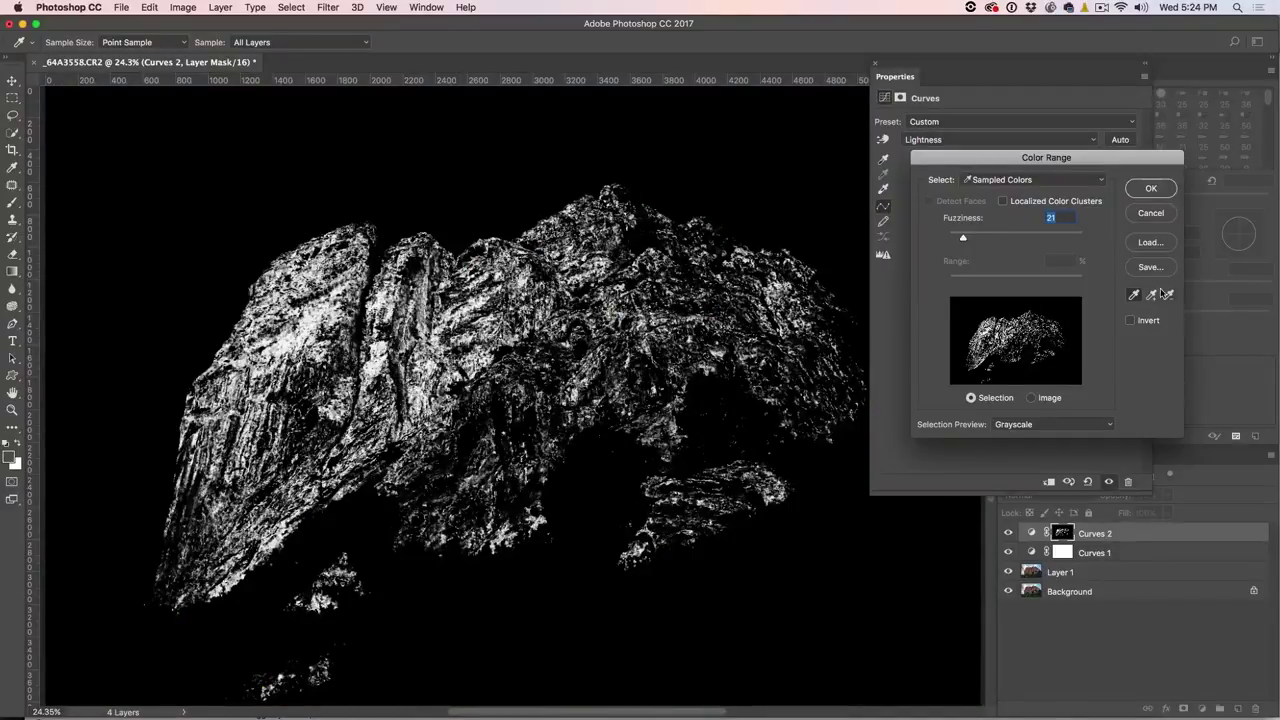
pyautogui.click(1151, 294)
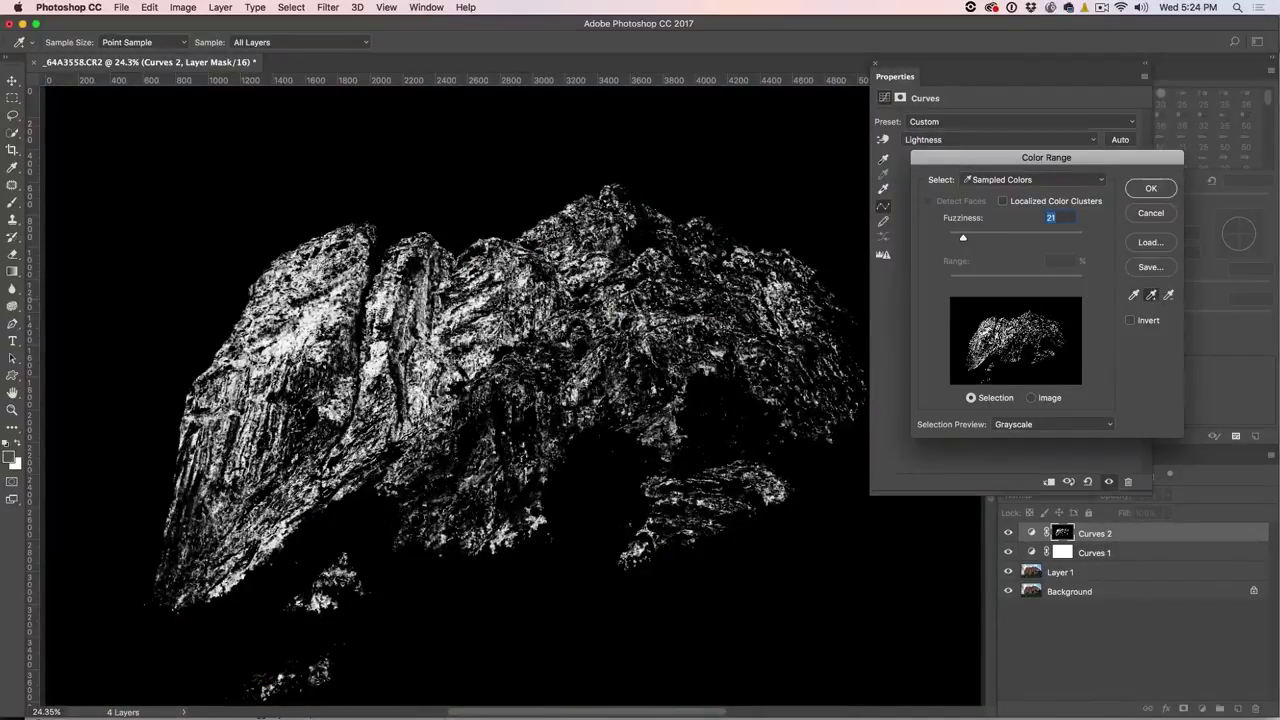
pyautogui.moveTo(650, 290)
pyautogui.mouseDown()
pyautogui.moveTo(597, 295)
pyautogui.moveTo(734, 305)
pyautogui.mouseUp()
pyautogui.moveTo(962, 242); pyautogui.dragTo(968, 245)
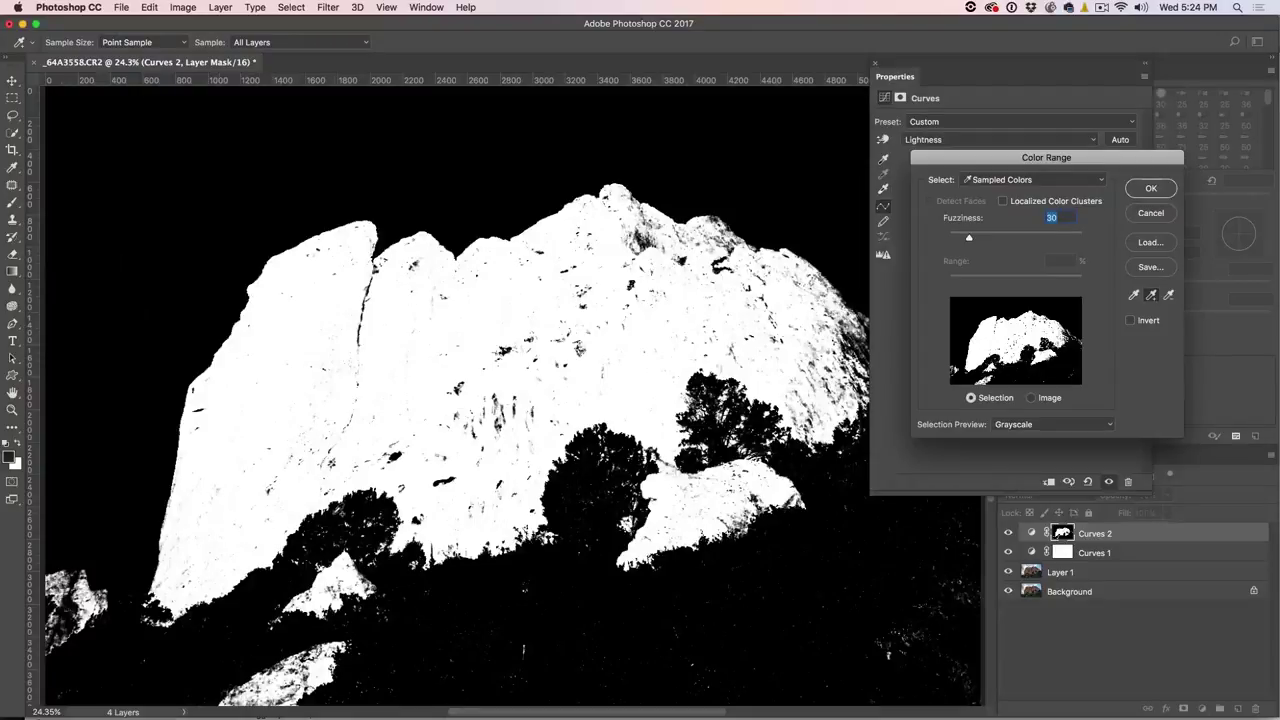
pyautogui.click(1151, 189)
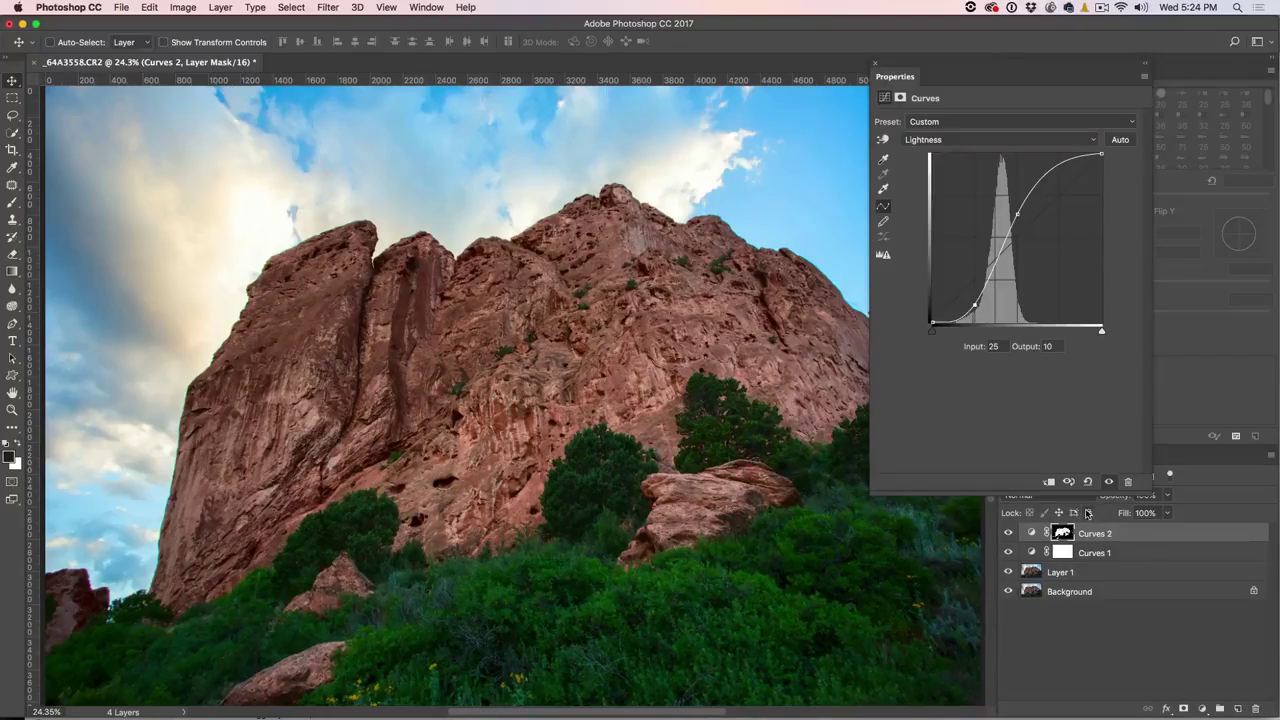
# Toggle Curves 2 off and on to compare, then deselect it.
pyautogui.click(1008, 533)
pyautogui.click(1009, 533)
pyautogui.click(1009, 533)
pyautogui.click(1009, 533)
pyautogui.click(1145, 658)
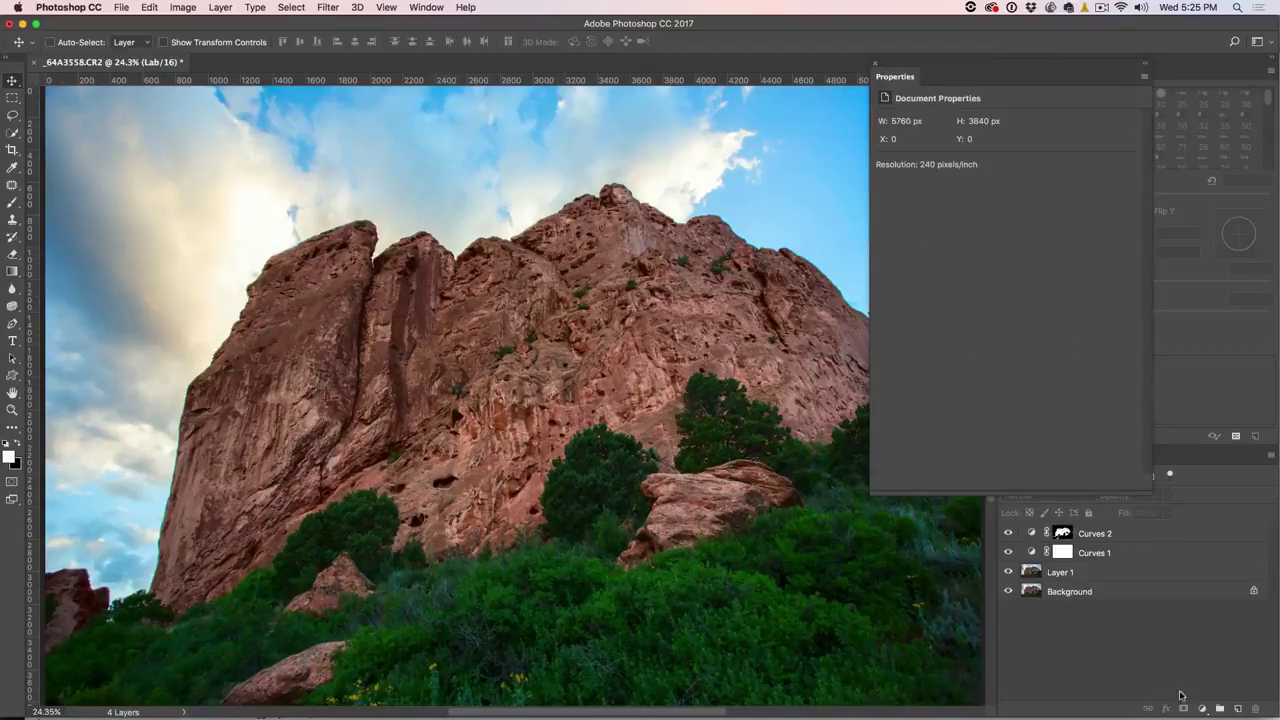
# Add a Curves 3 layer and raise its Lightness curve to brighten the midtones.
pyautogui.click(1202, 708)
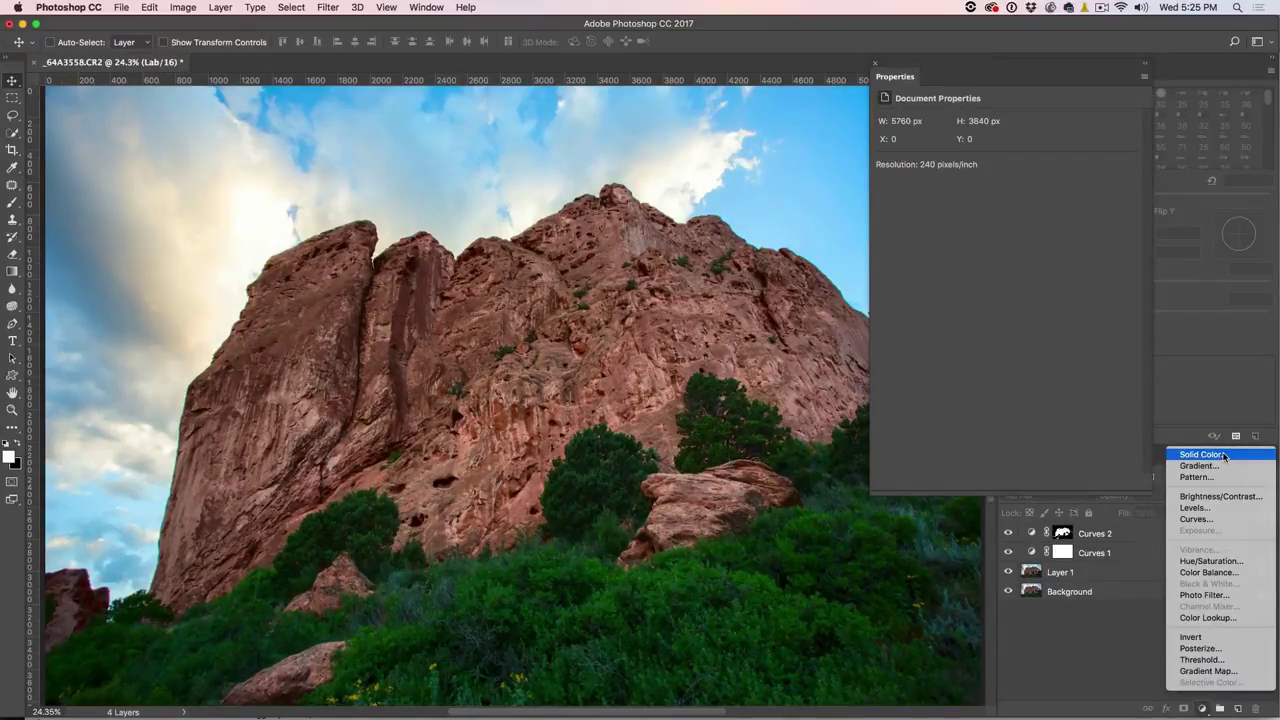
pyautogui.click(1215, 520)
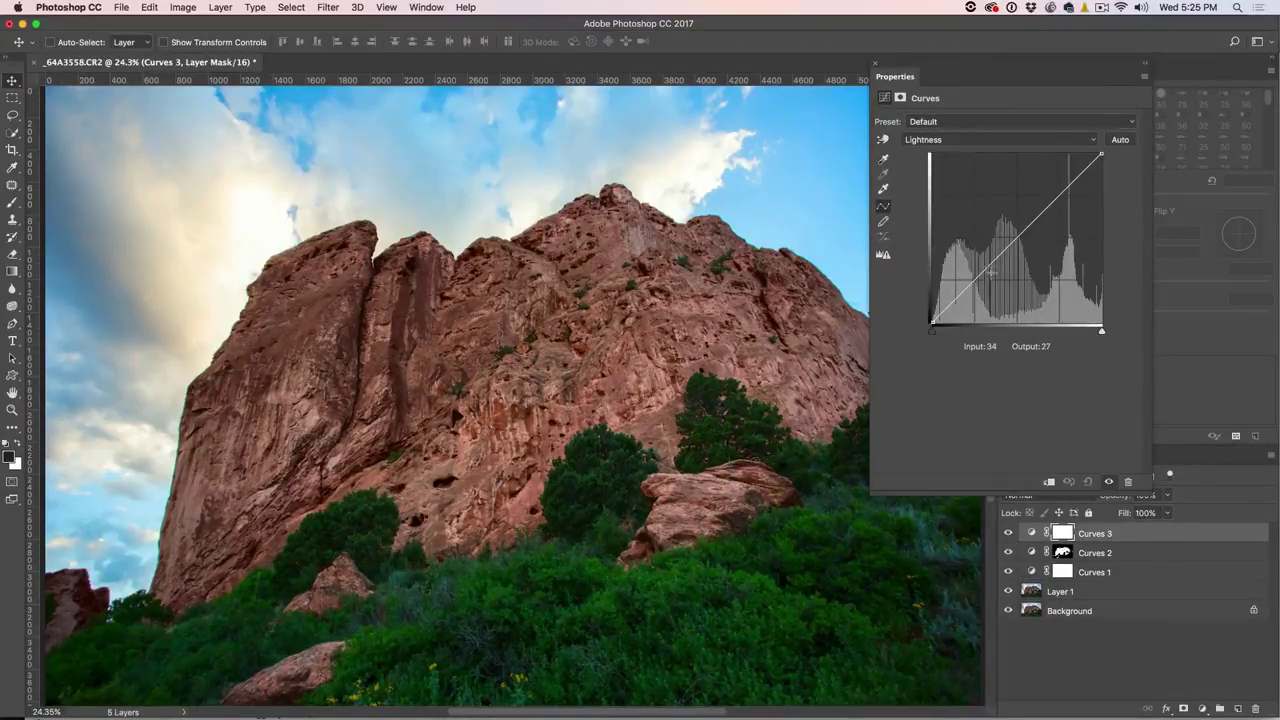
pyautogui.moveTo(989, 267); pyautogui.dragTo(1008, 210)
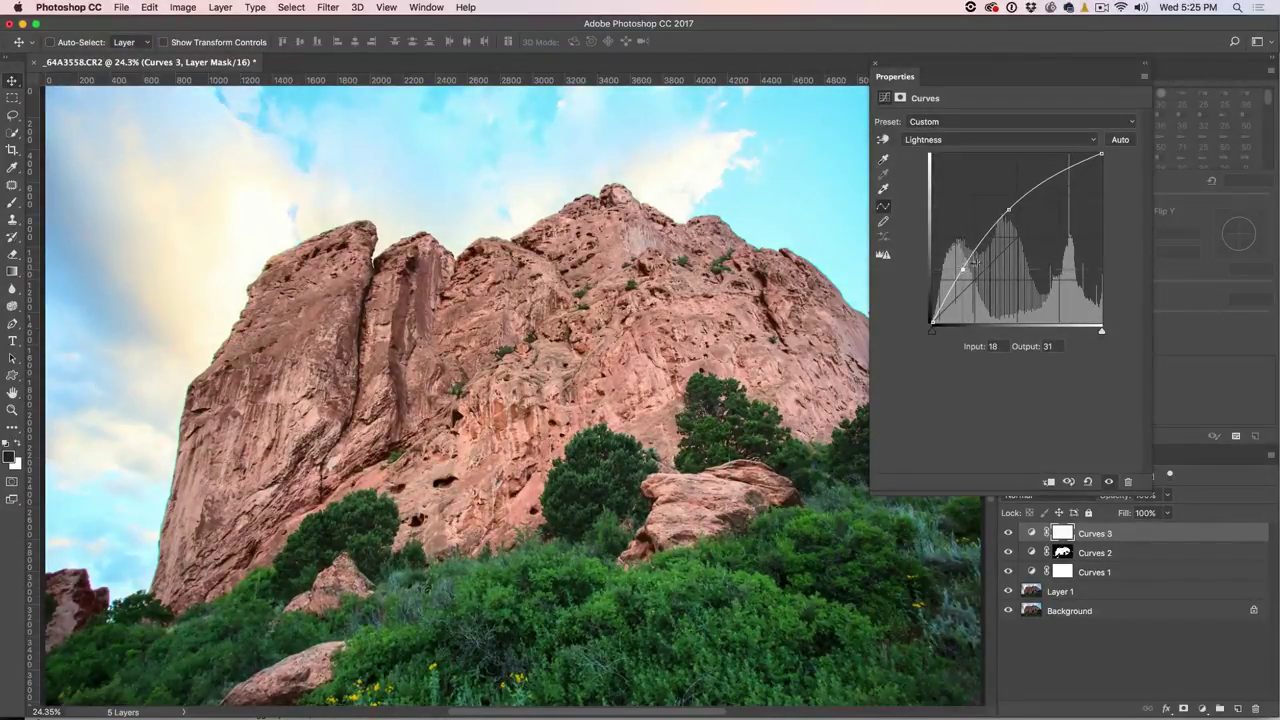
pyautogui.moveTo(1068, 174); pyautogui.dragTo(1056, 168)
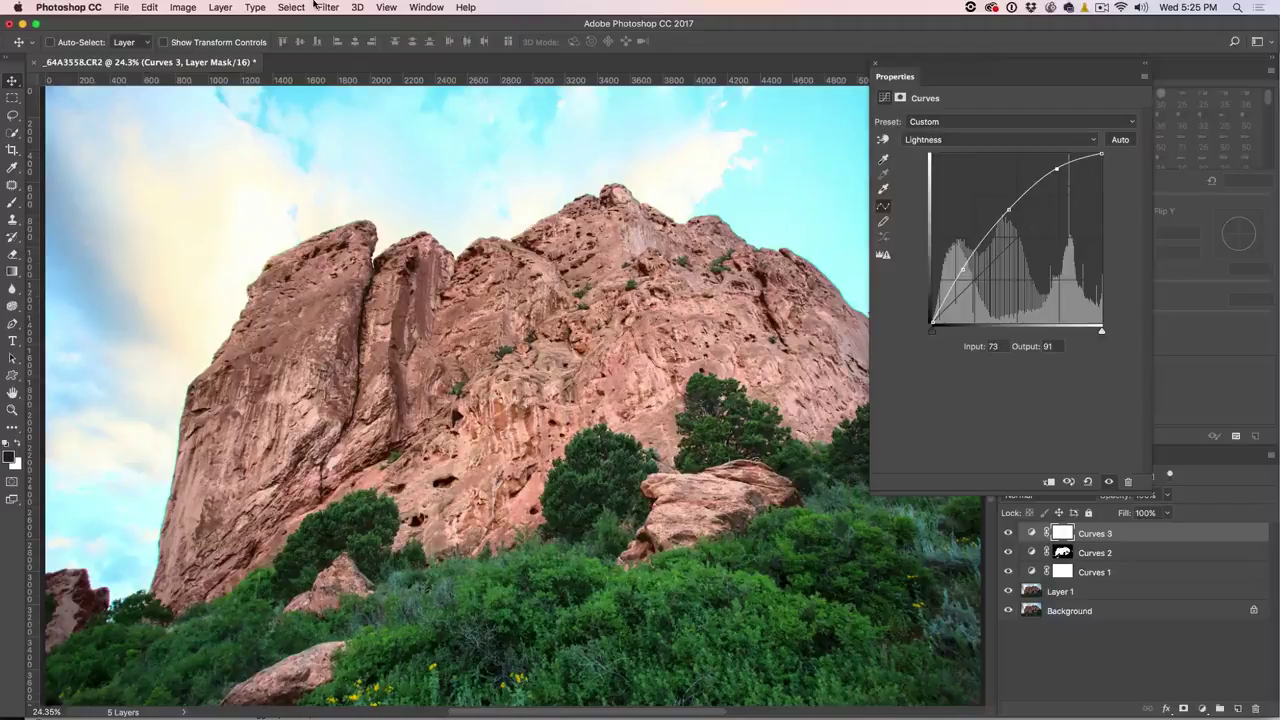
pyautogui.click(292, 7)
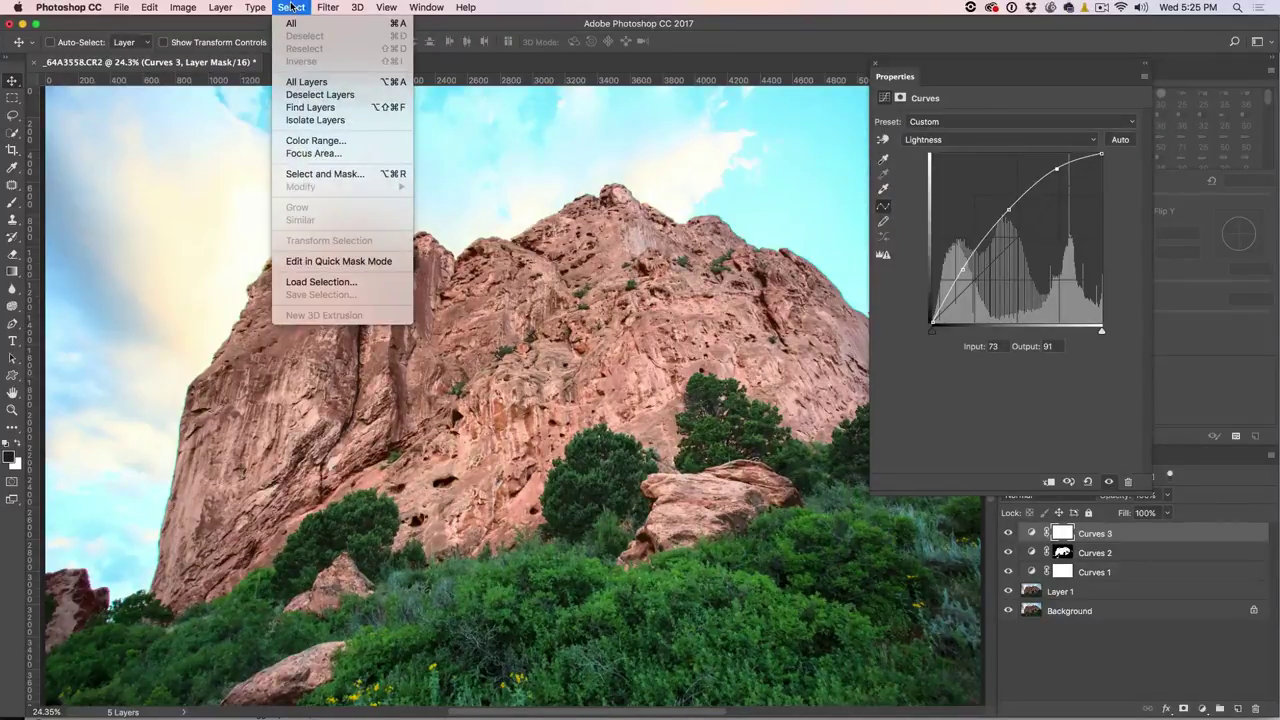
# Mask Curves 3 to the foliage with Color Range, sampling several green shades.
pyautogui.click(316, 141)
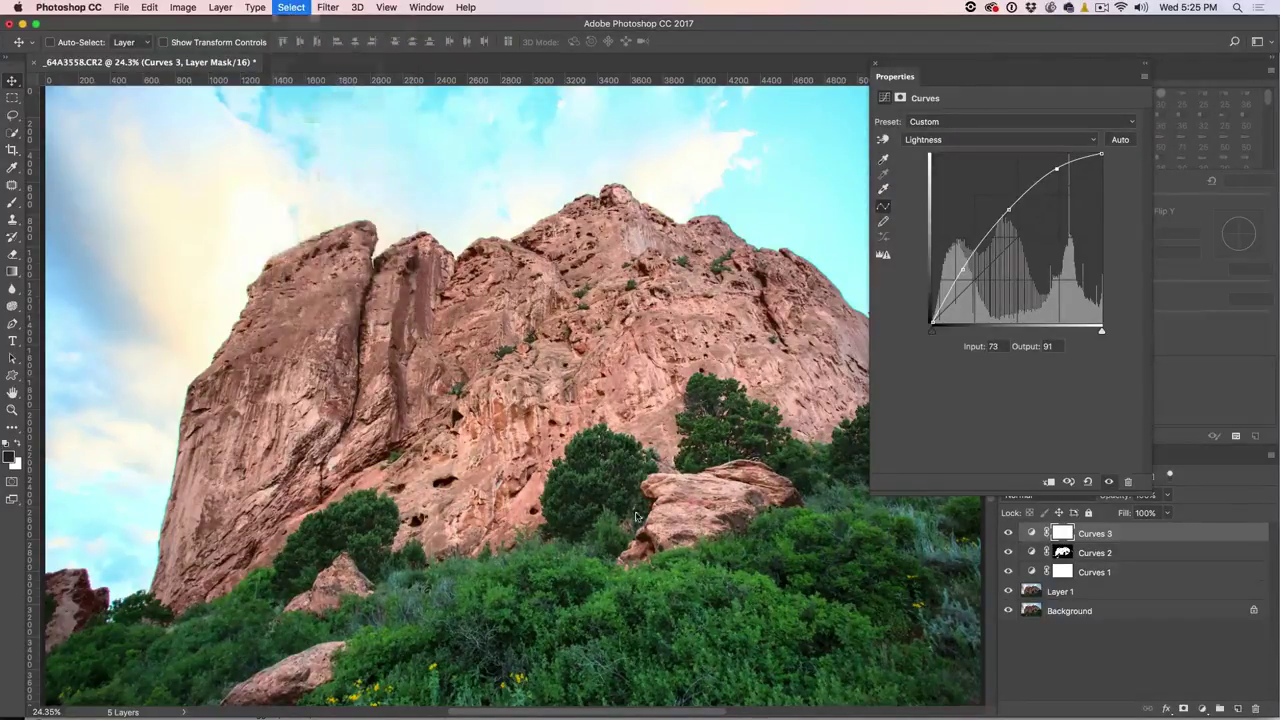
pyautogui.click(735, 573)
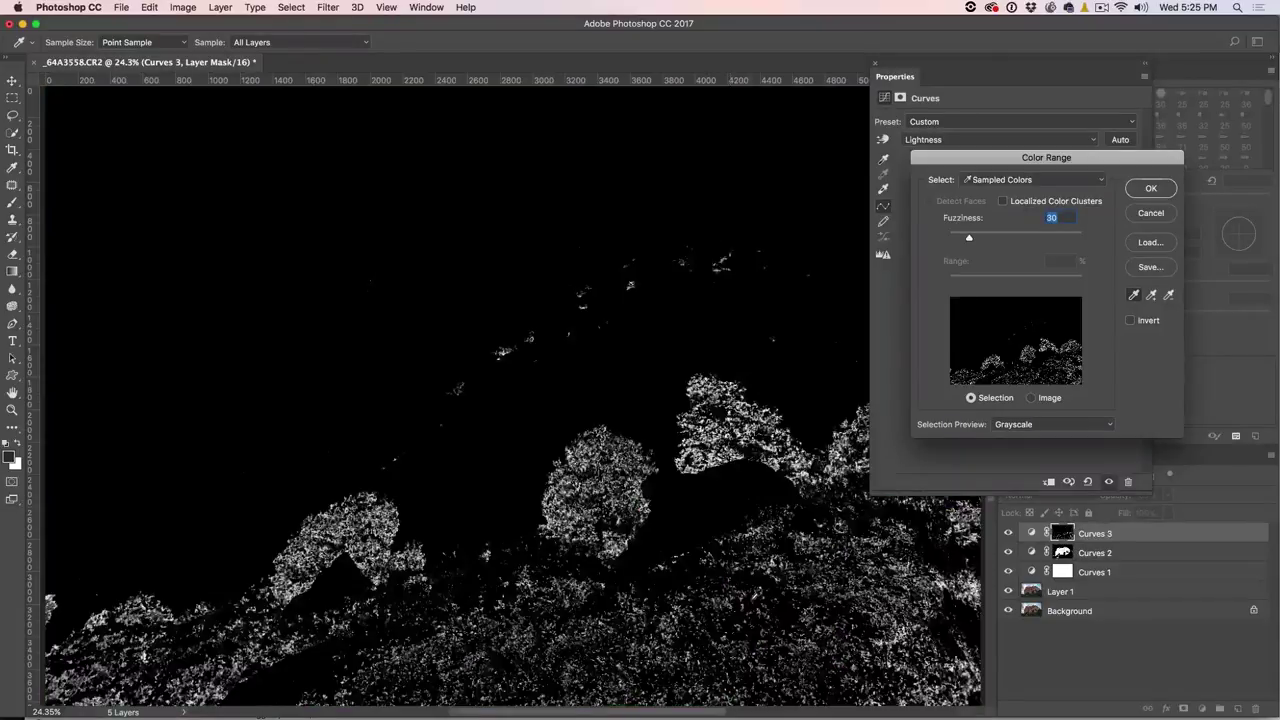
pyautogui.click(1152, 294)
pyautogui.click(783, 581)
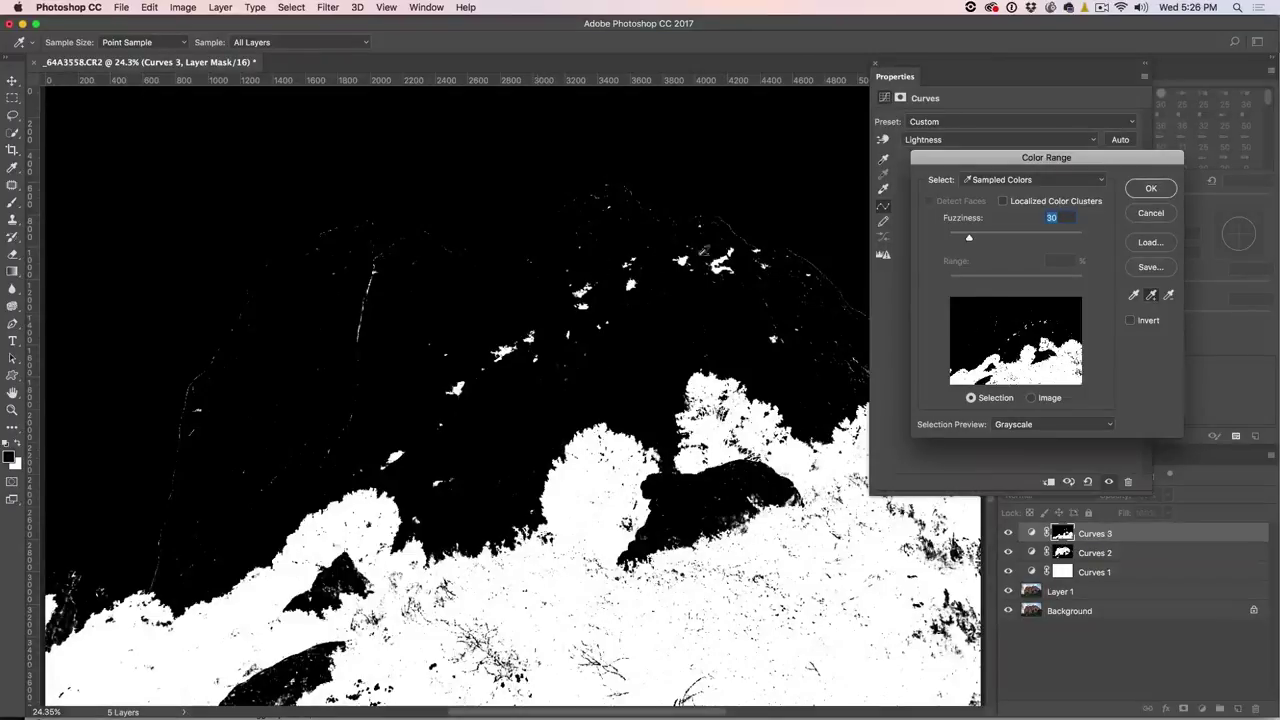
pyautogui.click(1153, 192)
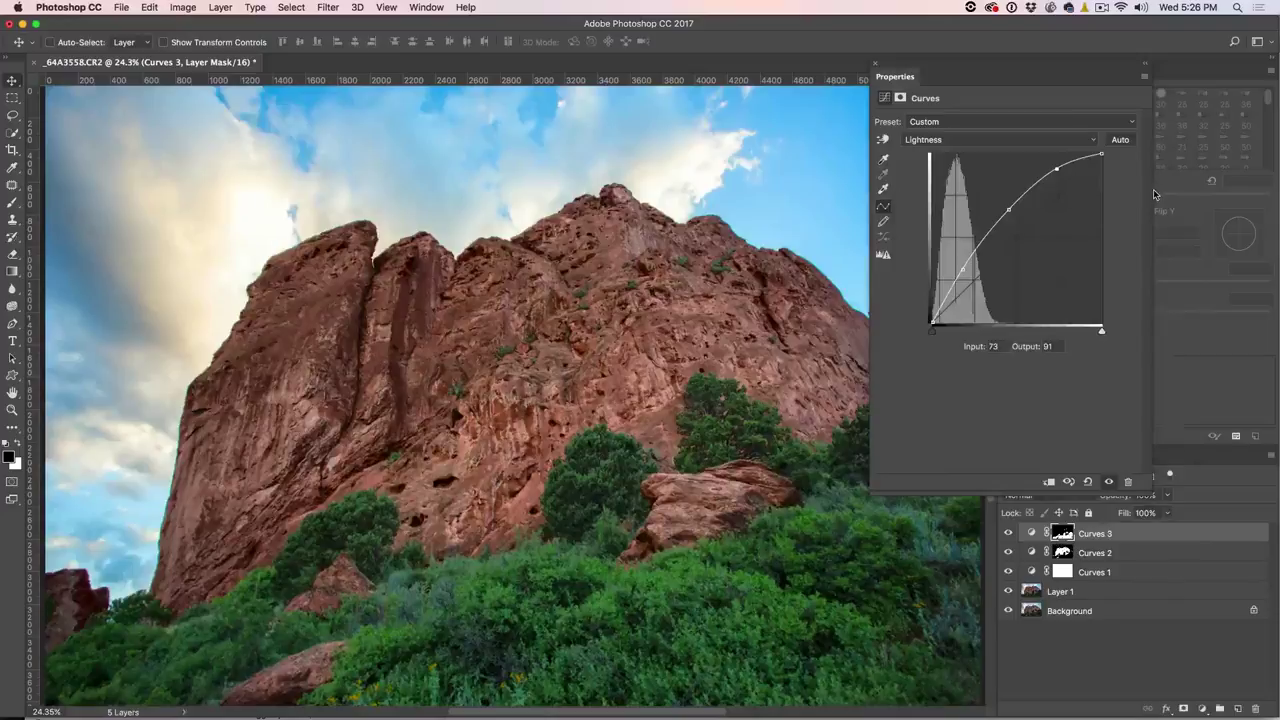
# Toggle Curves 3 to compare the foliage, then hide Curves 2.
pyautogui.click(1007, 534)
pyautogui.click(1007, 534)
pyautogui.click(1007, 534)
pyautogui.click(1007, 534)
pyautogui.click(1007, 553)
# Restore Curves 2, collapse Properties, and compare with Curves 1 hidden and Curves 3 toggled.
pyautogui.click(1007, 553)
pyautogui.click(1145, 68)
pyautogui.click(1008, 572)
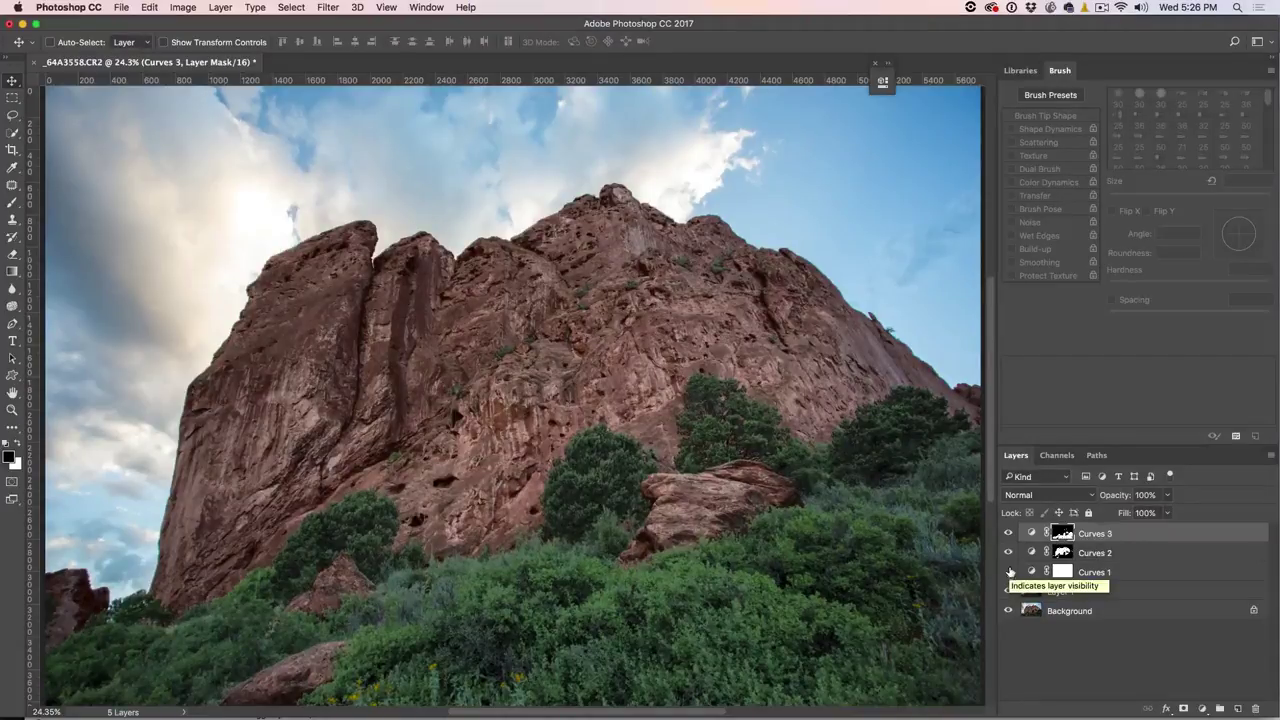
pyautogui.click(1008, 533)
pyautogui.click(1008, 533)
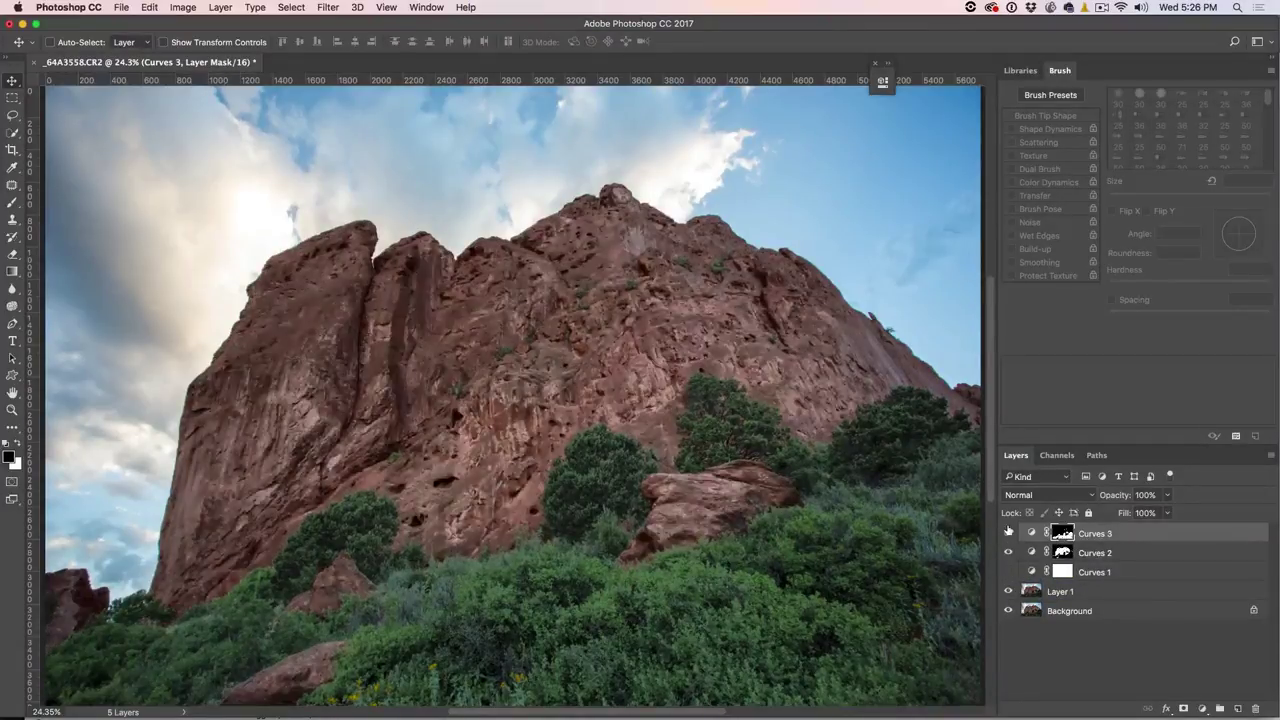
pyautogui.click(1008, 533)
pyautogui.click(1008, 533)
# Restore Curves 1 and Curves 3, then hide all edits above Background.
pyautogui.click(1008, 572)
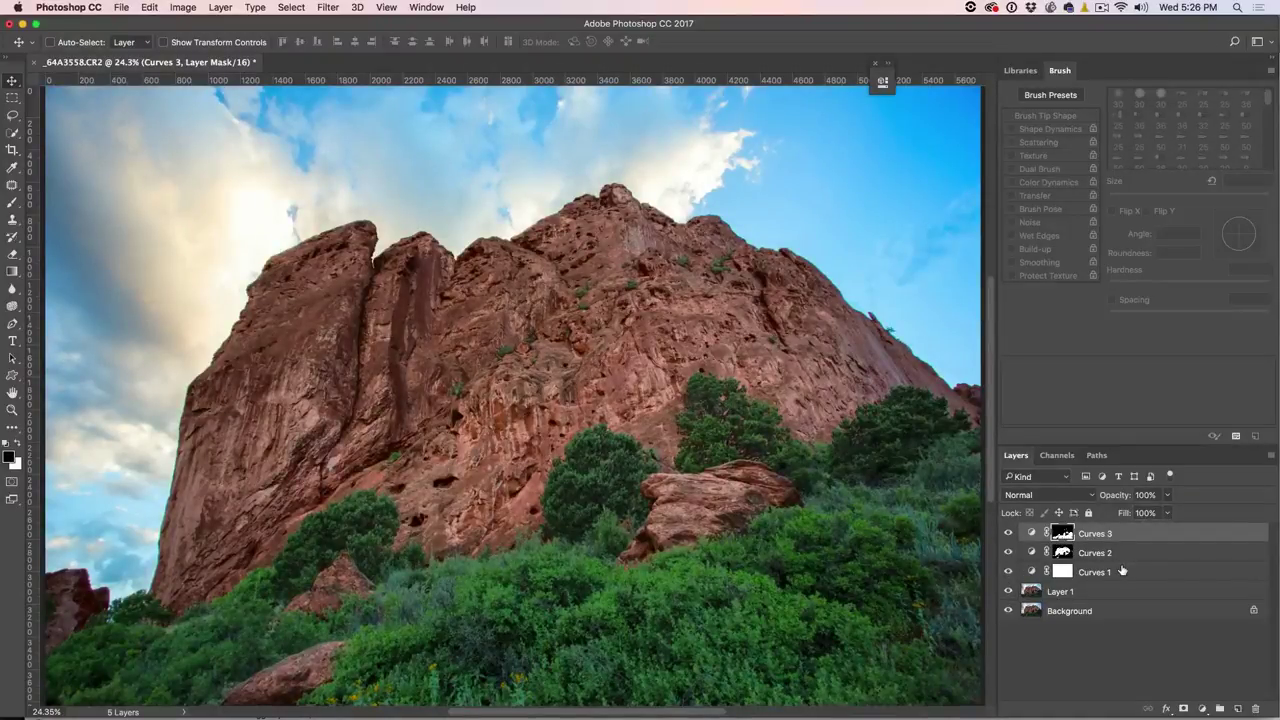
pyautogui.click(1008, 533)
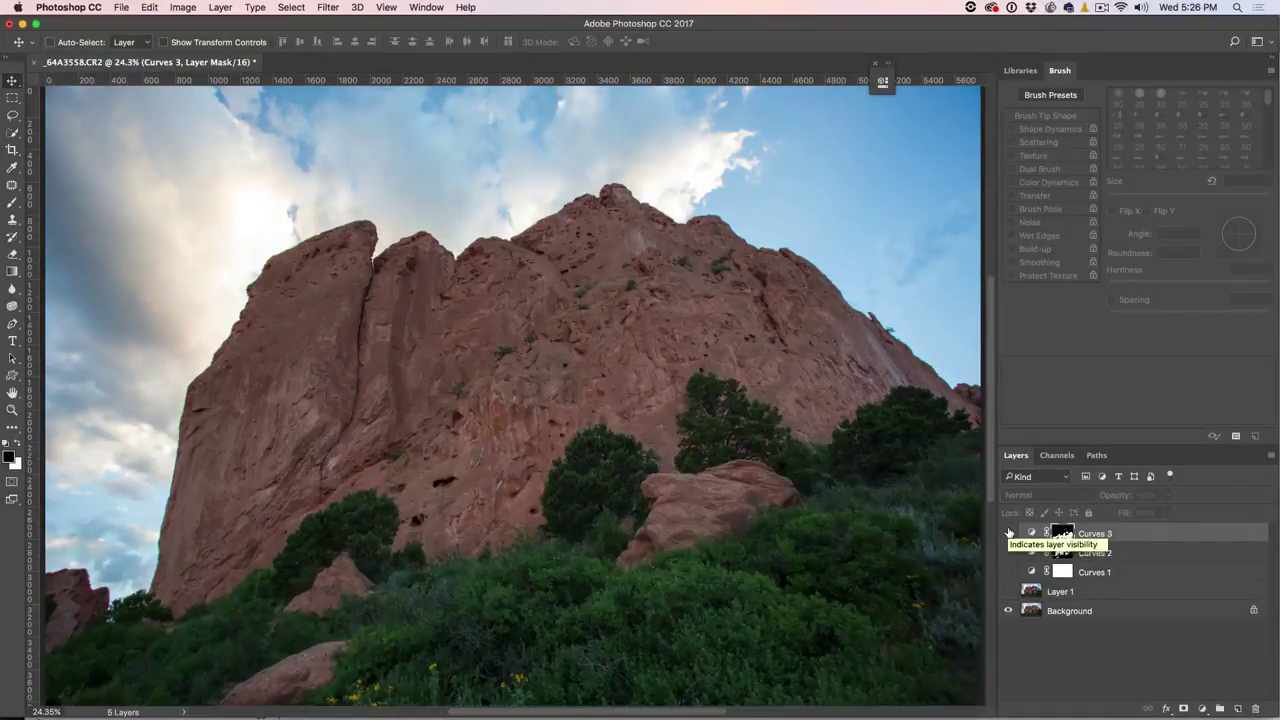
pyautogui.click(1007, 533)
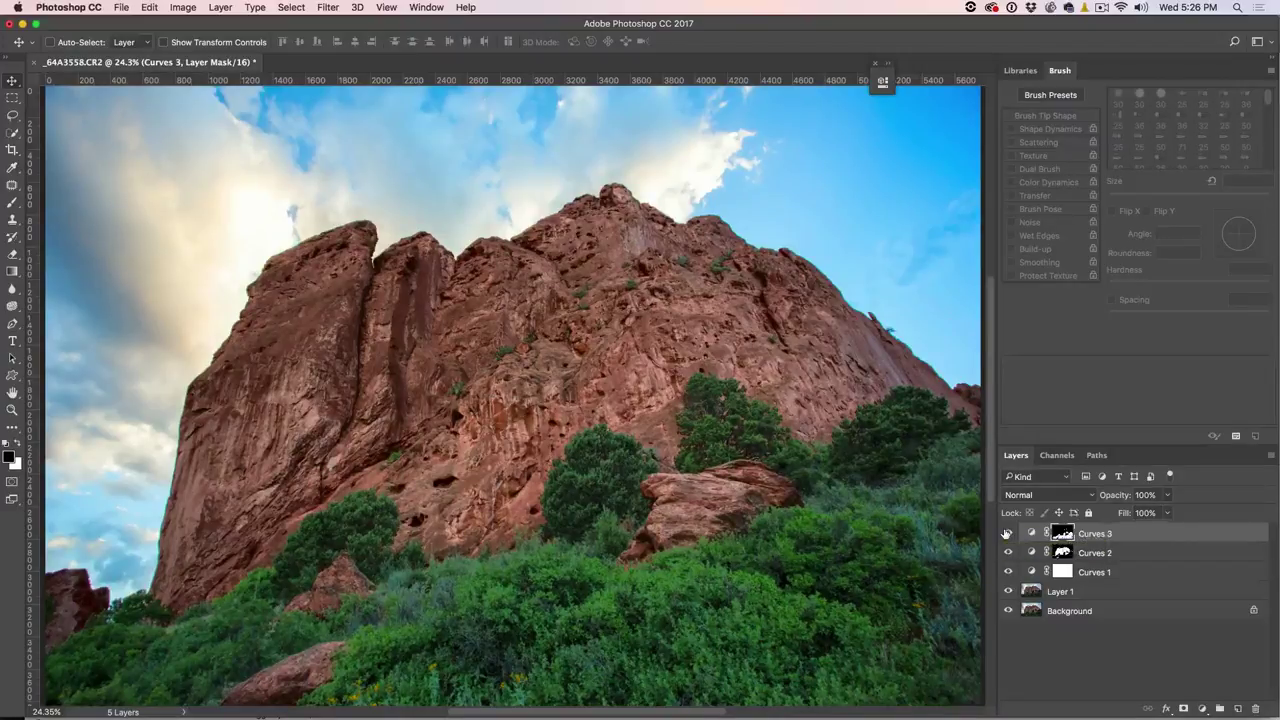
pyautogui.keyDown('alt'); pyautogui.click(1007, 610); pyautogui.keyUp('alt')
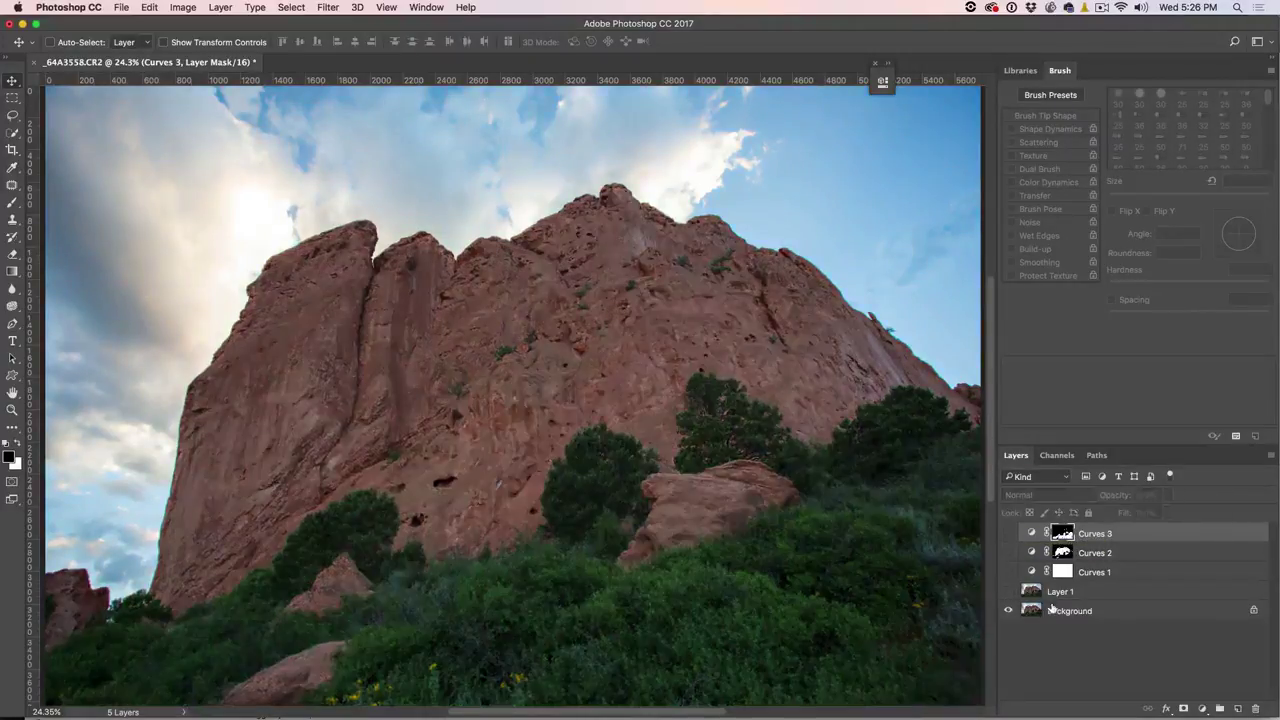
# Add a Hue/Saturation layer above Background with saturation raised to +23.
pyautogui.click(1052, 608)
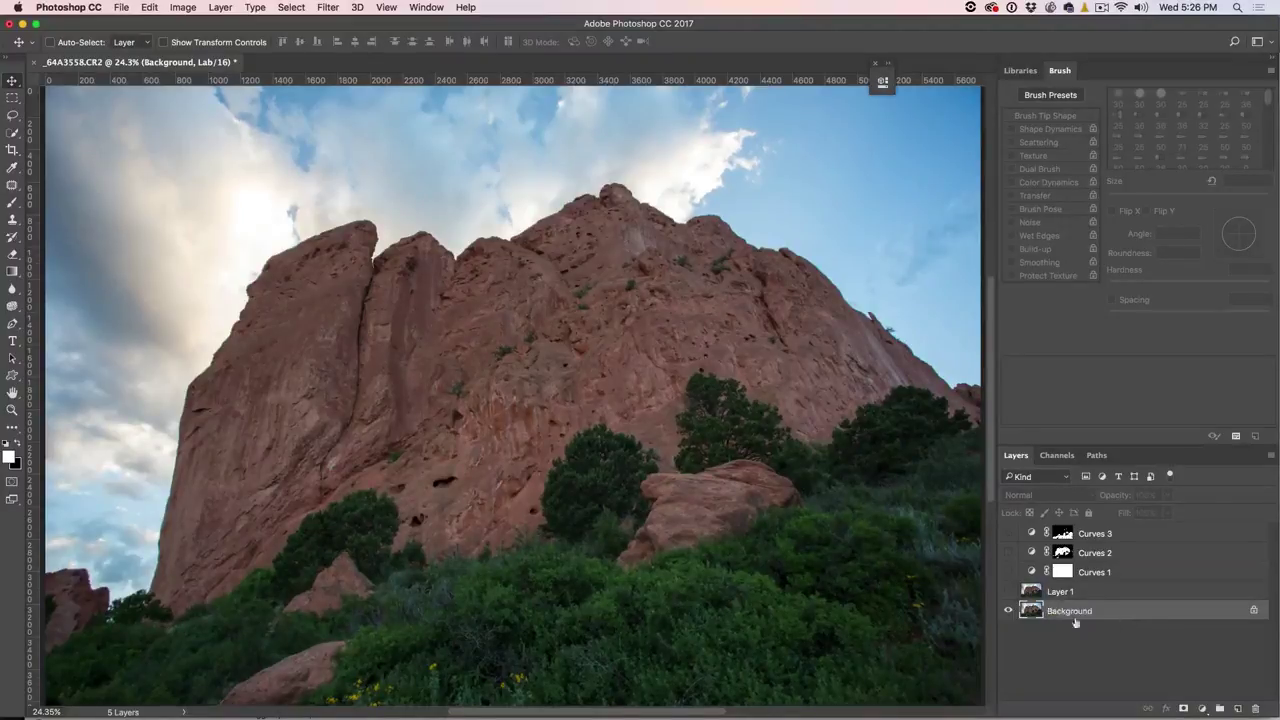
pyautogui.click(1203, 708)
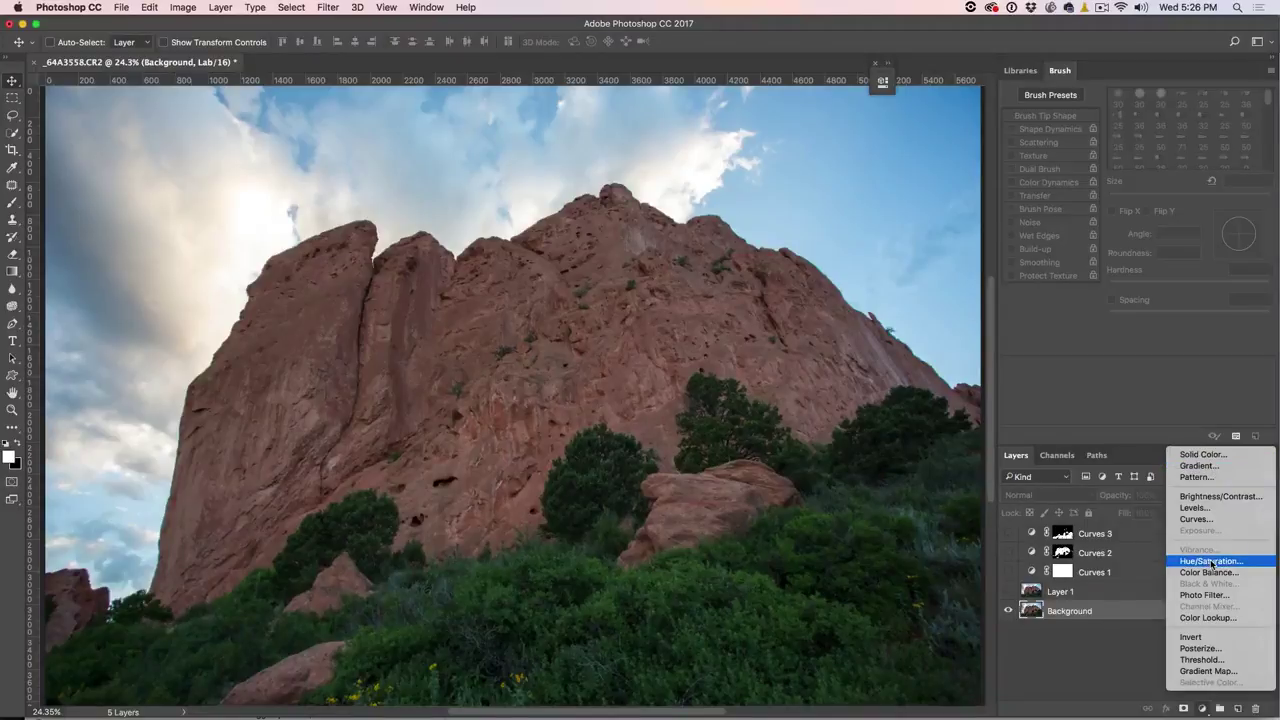
pyautogui.click(1210, 561)
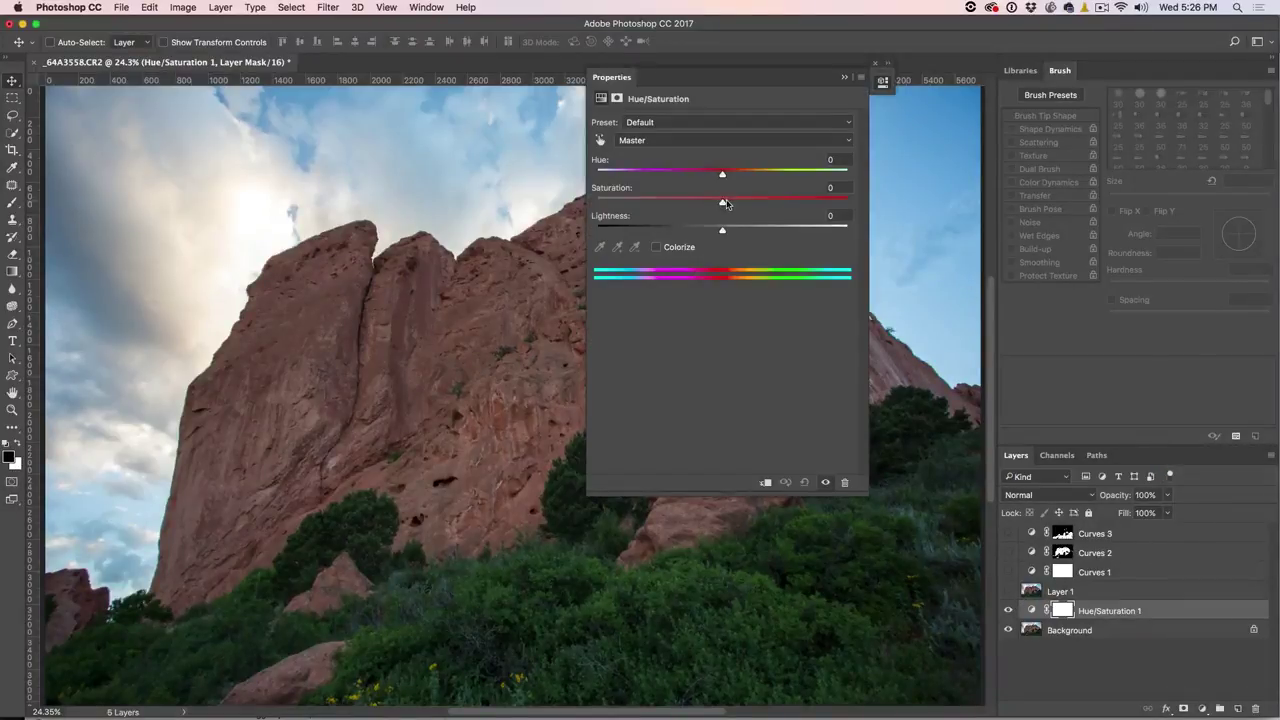
pyautogui.moveTo(734, 203); pyautogui.dragTo(777, 204)
pyautogui.click(845, 77)
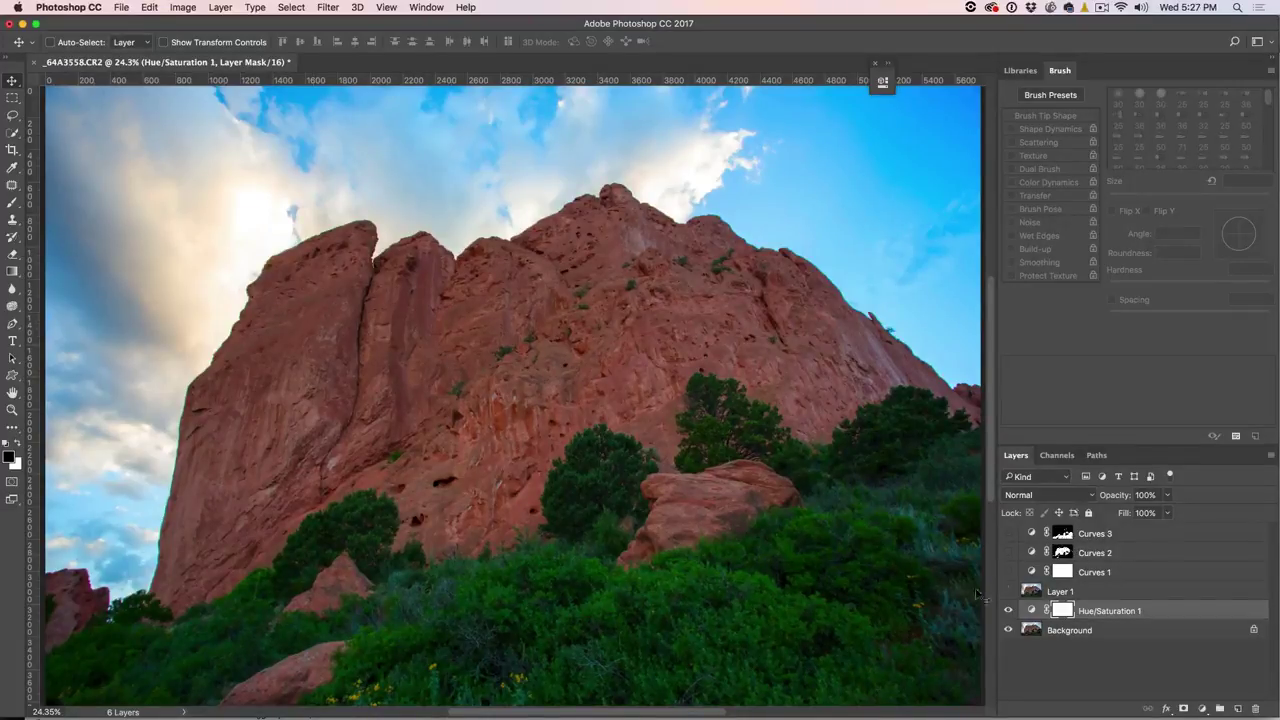
# Compare Hue/Saturation 1, Layer 1 and Curves 1 on and off, ending with Curves 1 selected.
pyautogui.click(1008, 610)
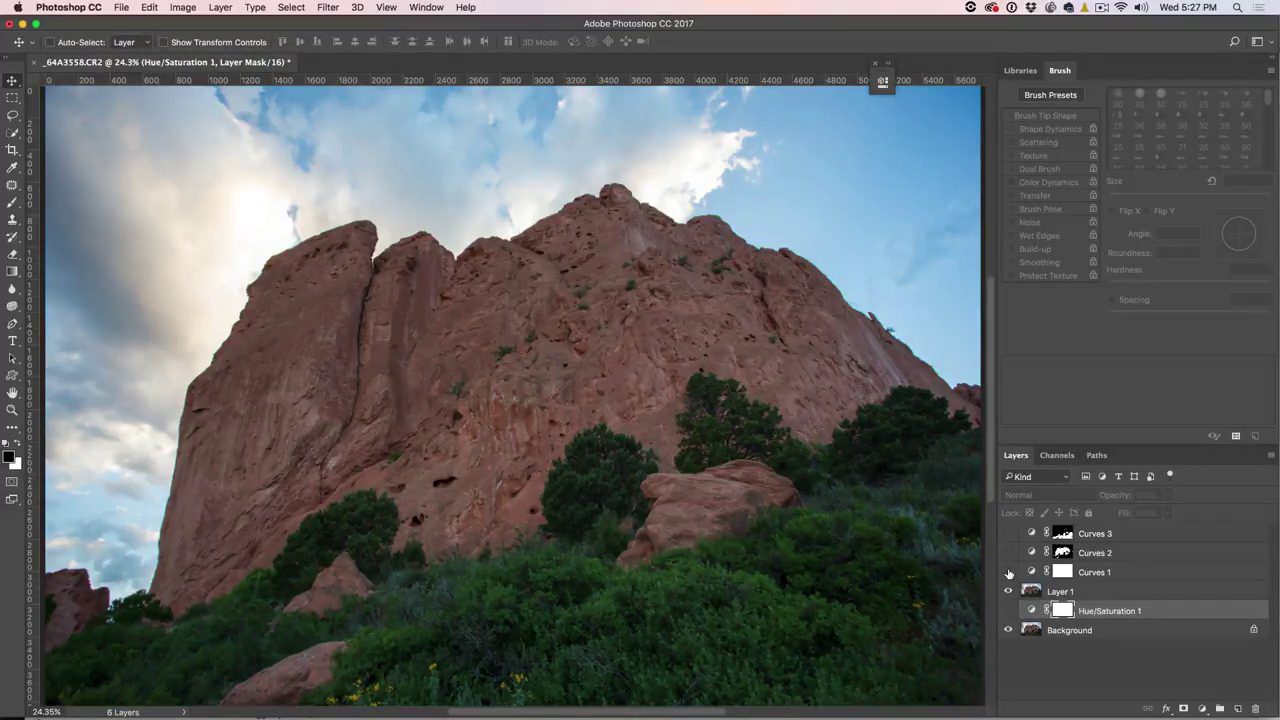
pyautogui.click(1008, 572)
pyautogui.click(1008, 591)
pyautogui.click(1008, 610)
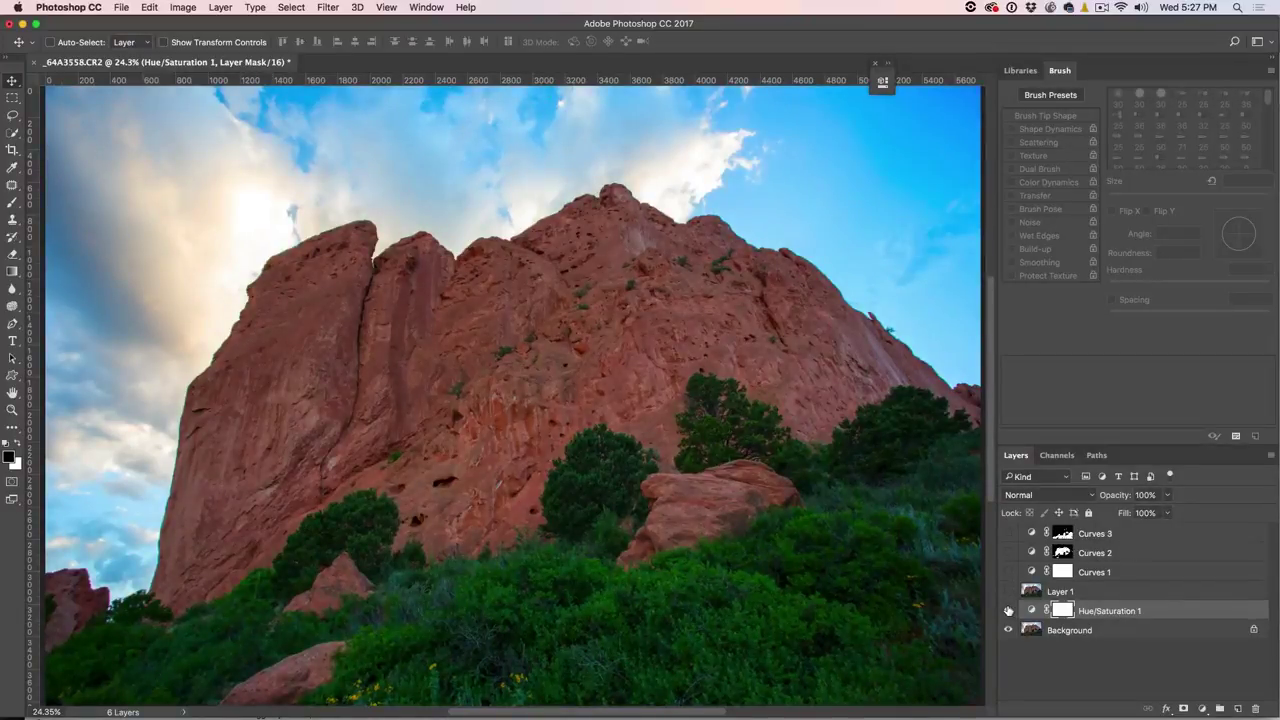
pyautogui.click(1008, 610)
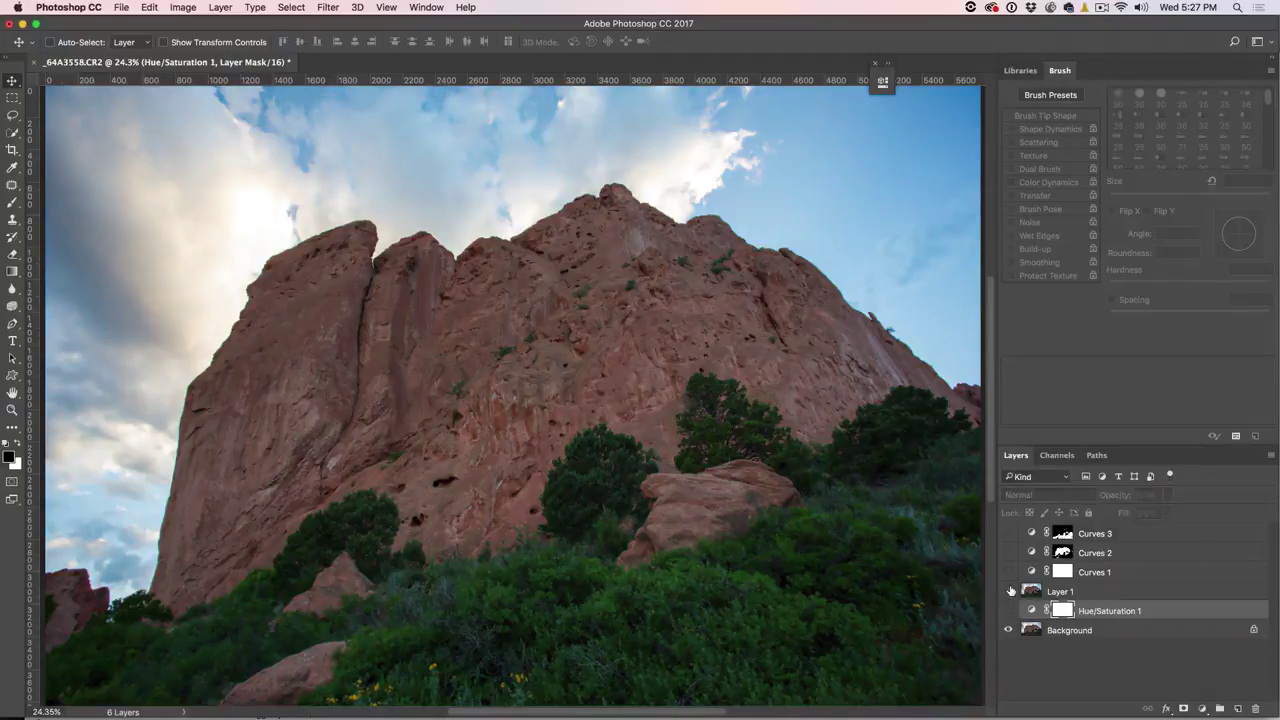
pyautogui.click(1008, 572)
pyautogui.click(1092, 572)
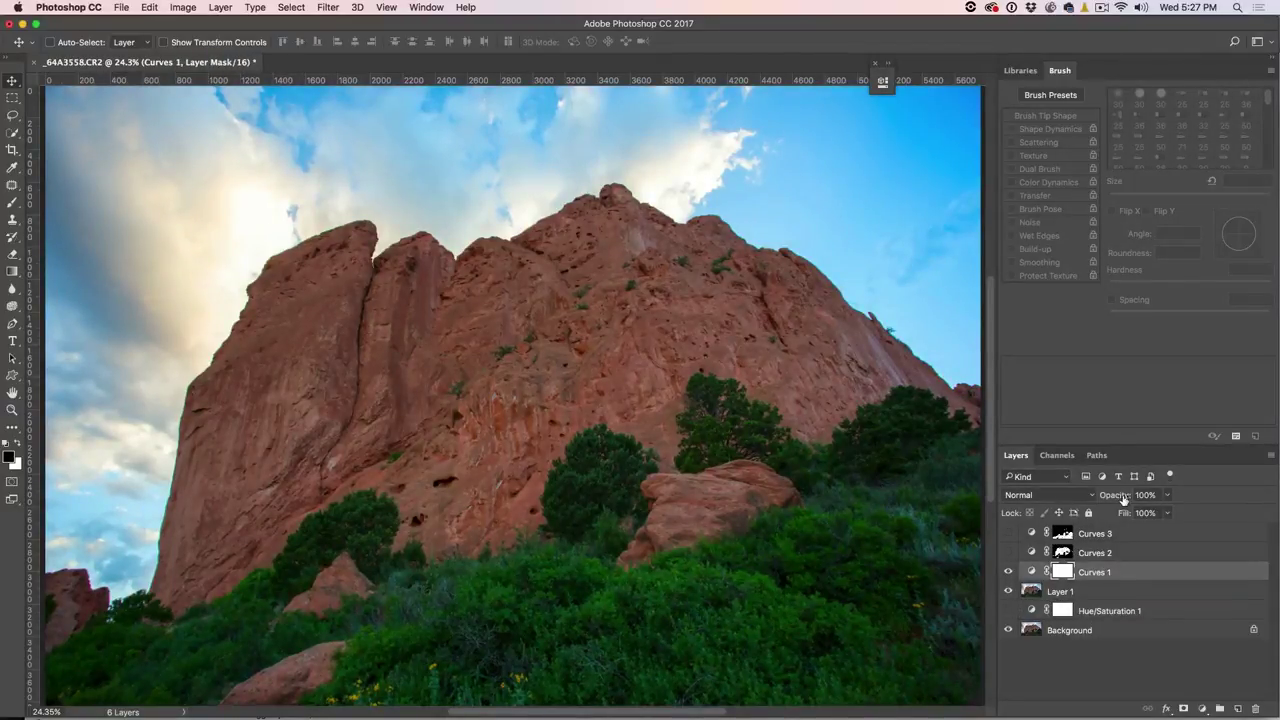
# Lower Curves 1 opacity to 54% and Curves 2 opacity to 50%.
pyautogui.moveTo(1121, 500); pyautogui.dragTo(1093, 498)
pyautogui.click(1008, 552)
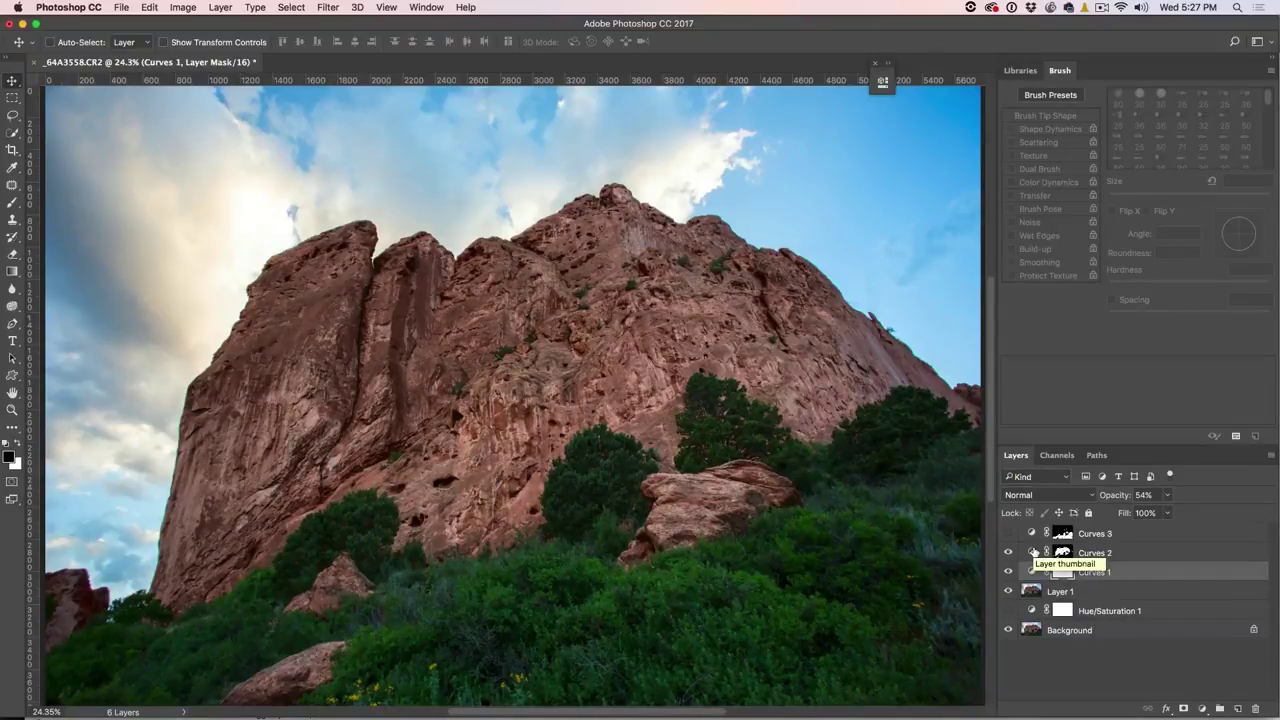
pyautogui.click(1034, 552)
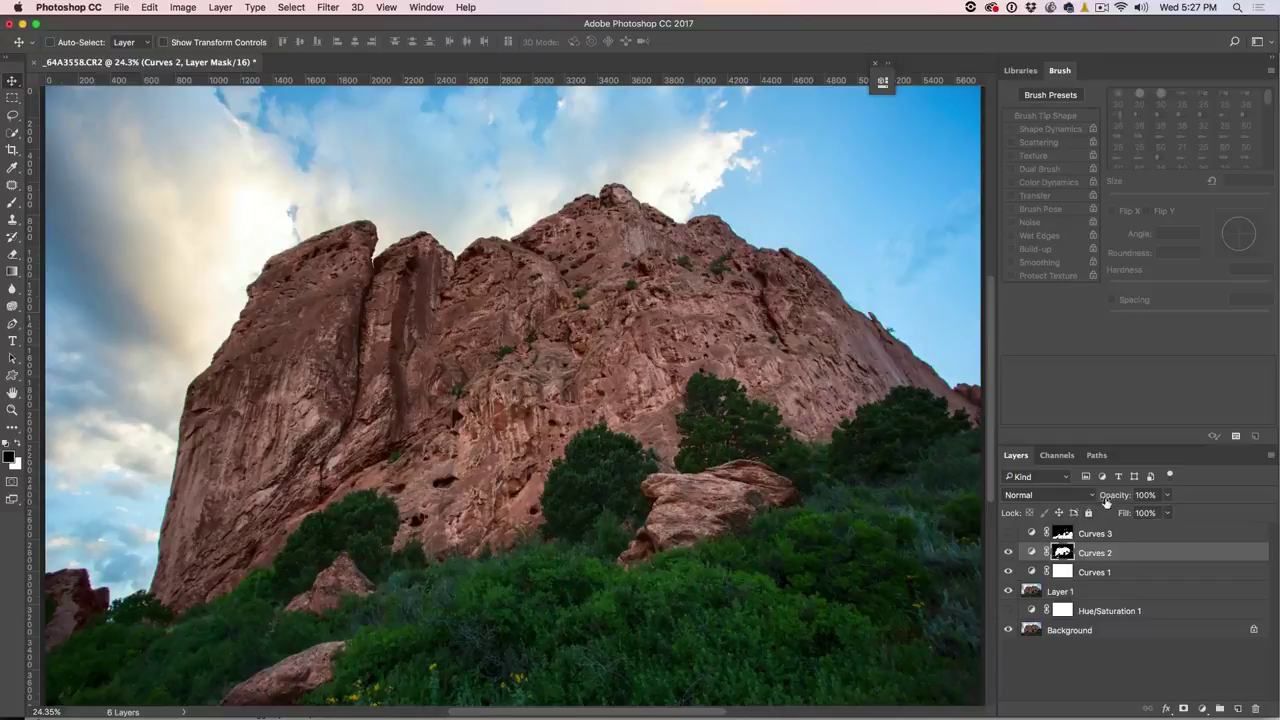
pyautogui.click(1100, 497)
pyautogui.moveTo(1100, 497)
pyautogui.mouseDown()
pyautogui.moveTo(1058, 496)
pyautogui.moveTo(1078, 496)
pyautogui.mouseUp()
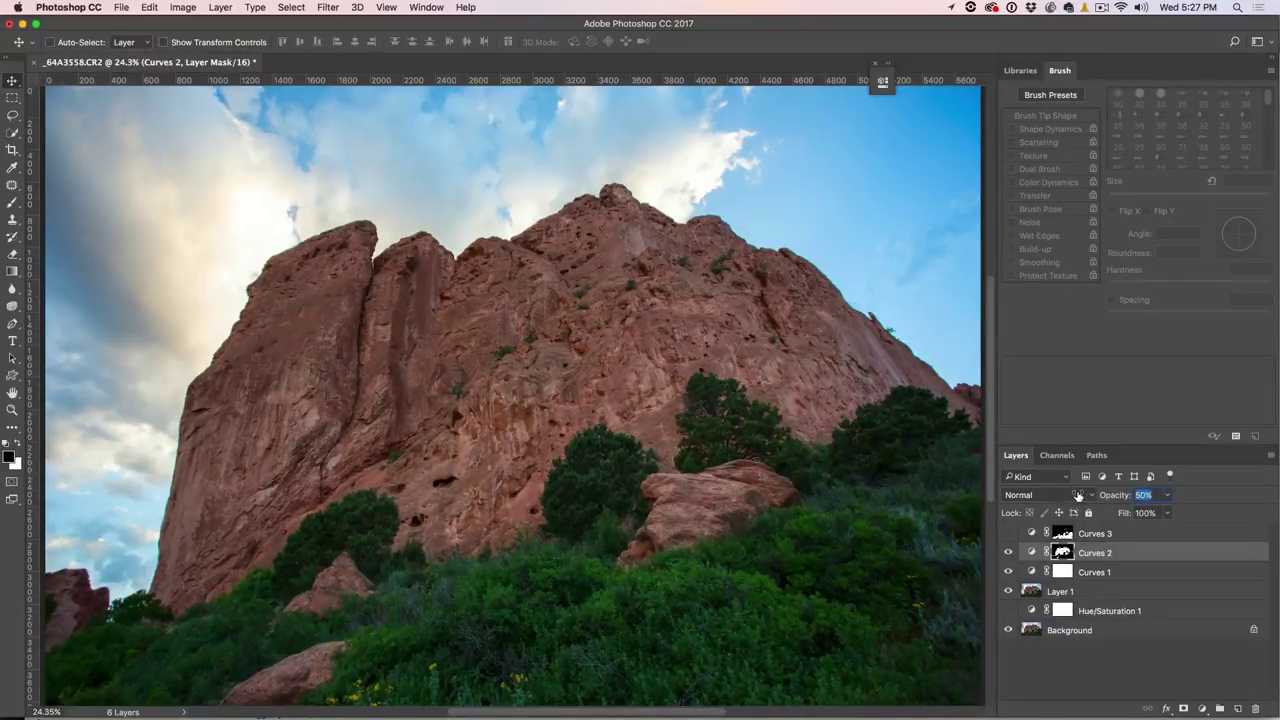
# Show Curves 3 and lower its opacity to 40%, then toggle the stacked layers.
pyautogui.click(1008, 533)
pyautogui.click(1032, 533)
pyautogui.moveTo(1107, 497); pyautogui.dragTo(1031, 496)
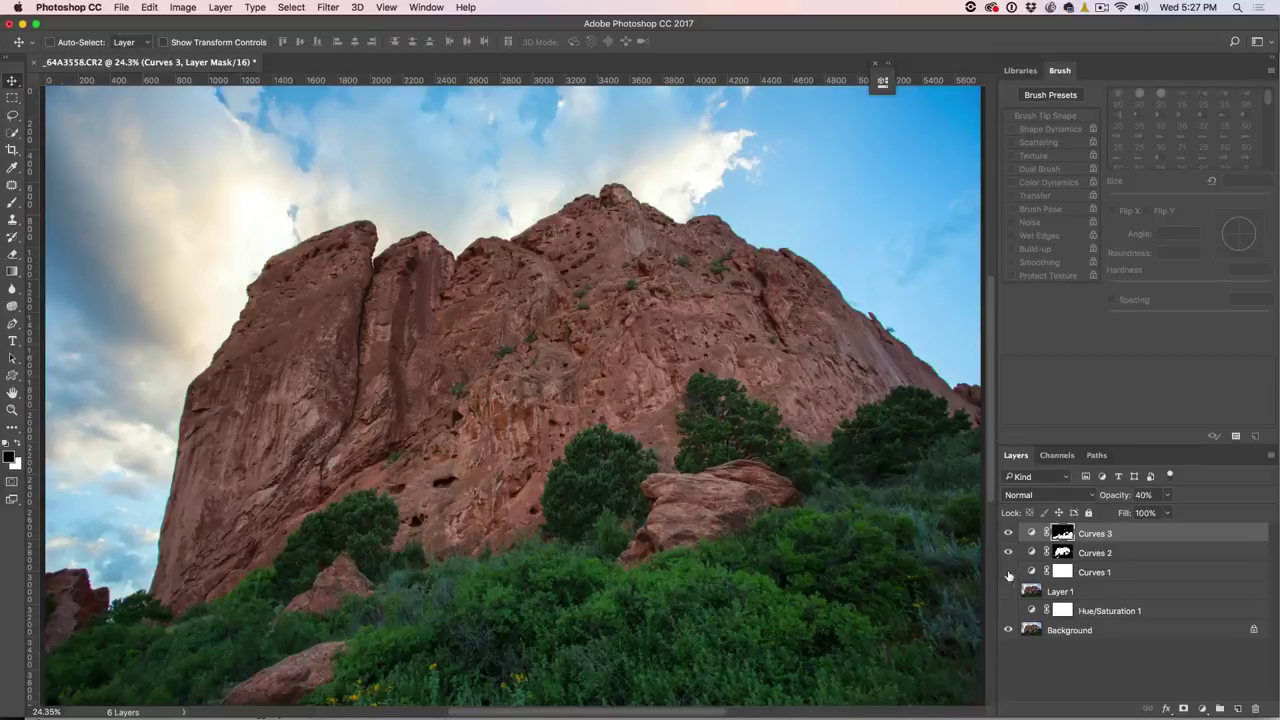
pyautogui.moveTo(1008, 533)
pyautogui.mouseDown()
pyautogui.moveTo(1006, 594)
pyautogui.moveTo(1010, 541)
pyautogui.mouseUp()
pyautogui.click(172, 7)
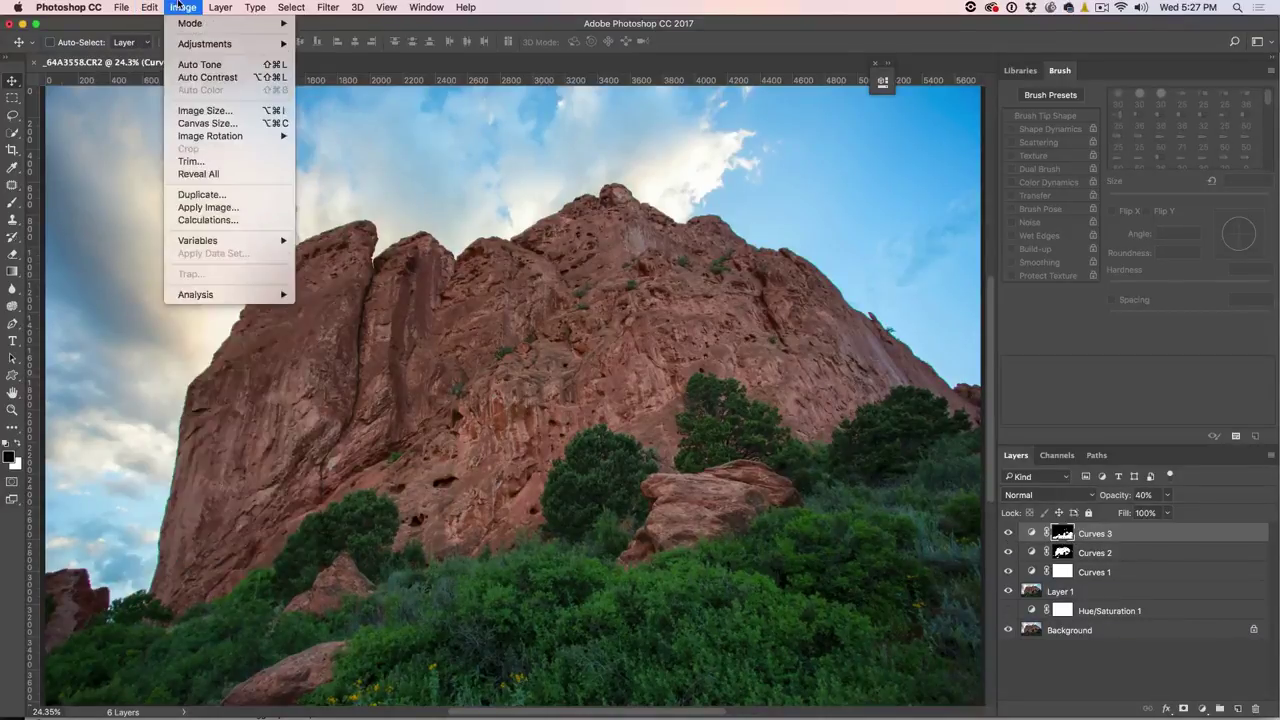
# Convert the image to RGB Color, flattening all layers into Background.
pyautogui.moveTo(188, 23)
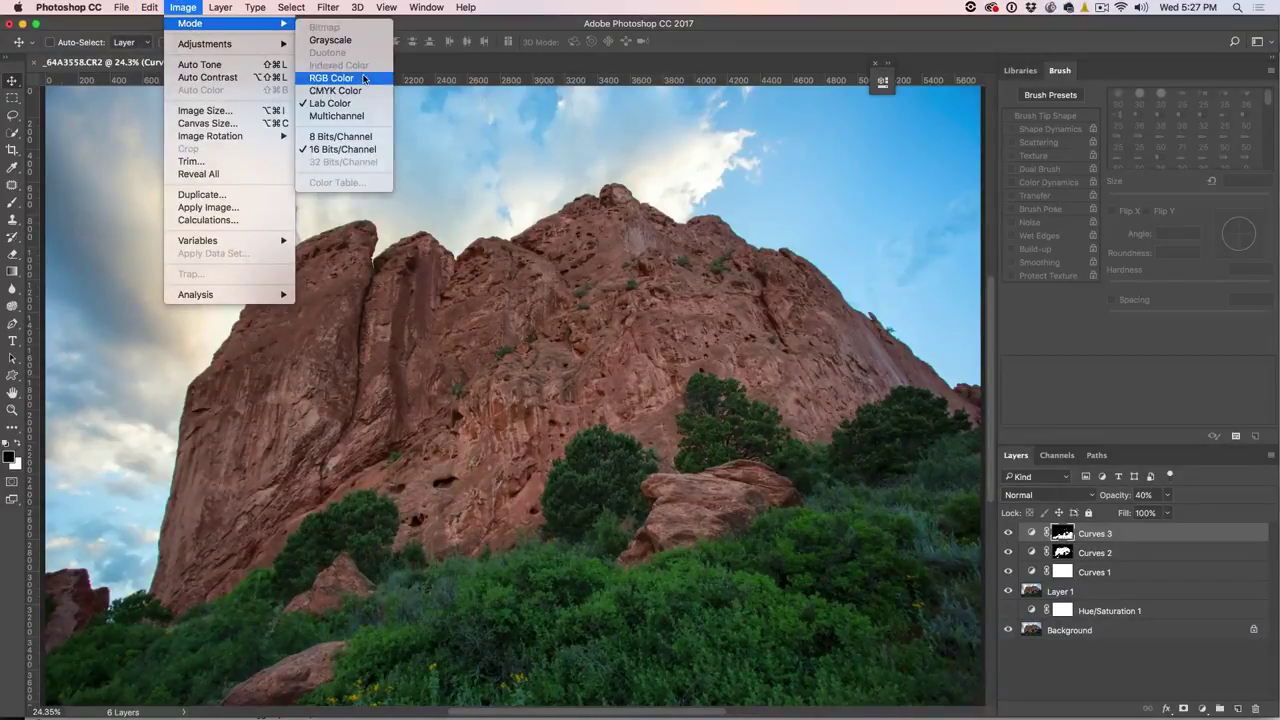
pyautogui.click(363, 78)
pyautogui.click(598, 248)
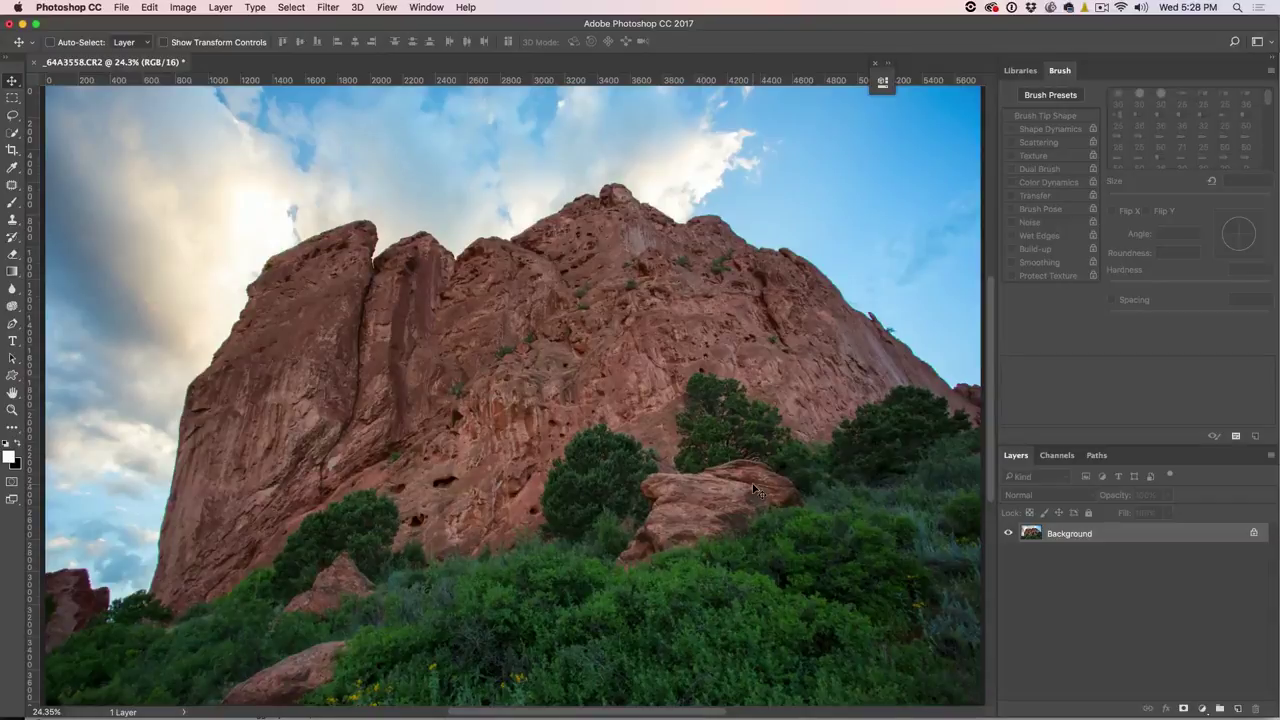
pyautogui.click(326, 6)
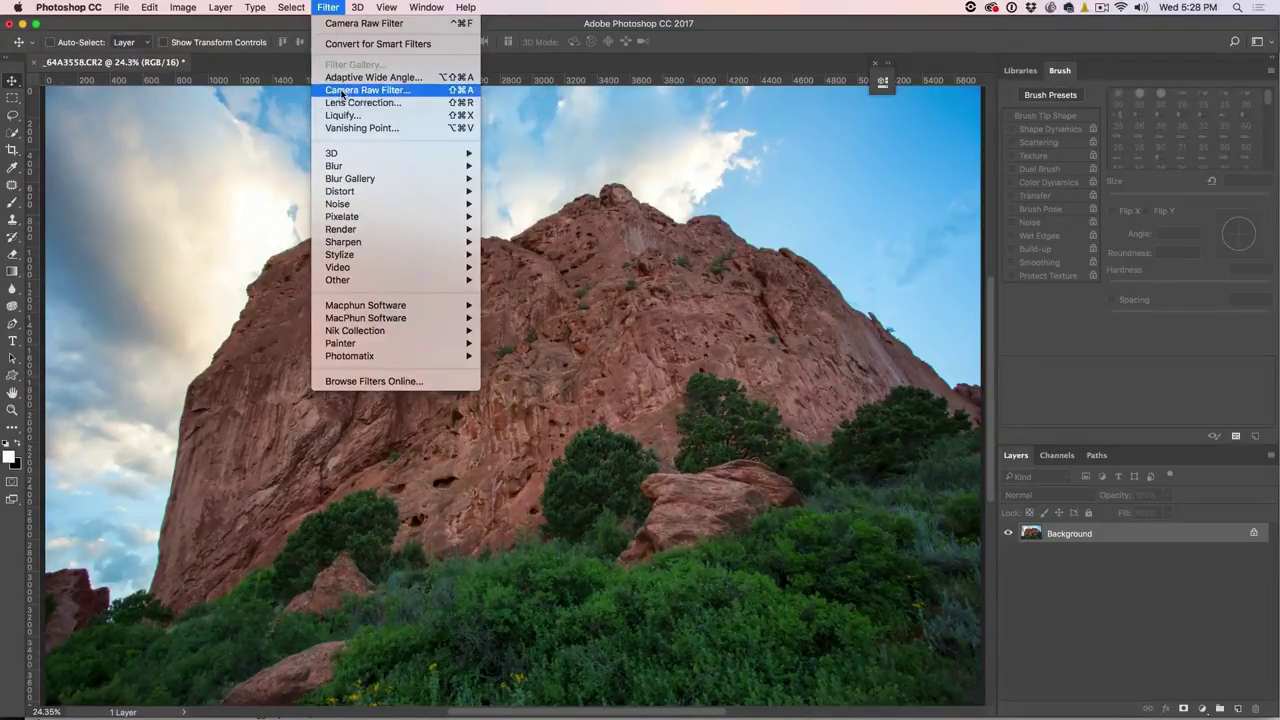
# In the Camera Raw Filter, set Exposure +0.15, Contrast +13, Highlights -54 and Blacks -4.
pyautogui.click(345, 90)
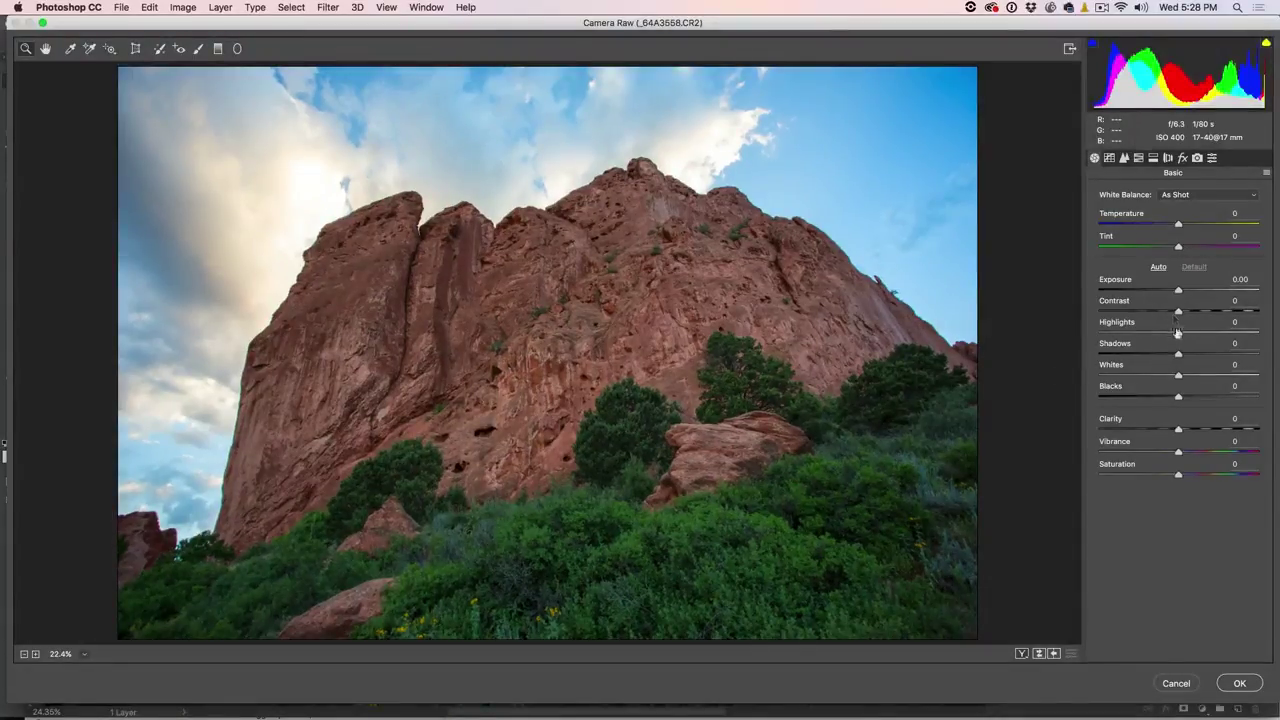
pyautogui.moveTo(1178, 333); pyautogui.dragTo(1181, 291)
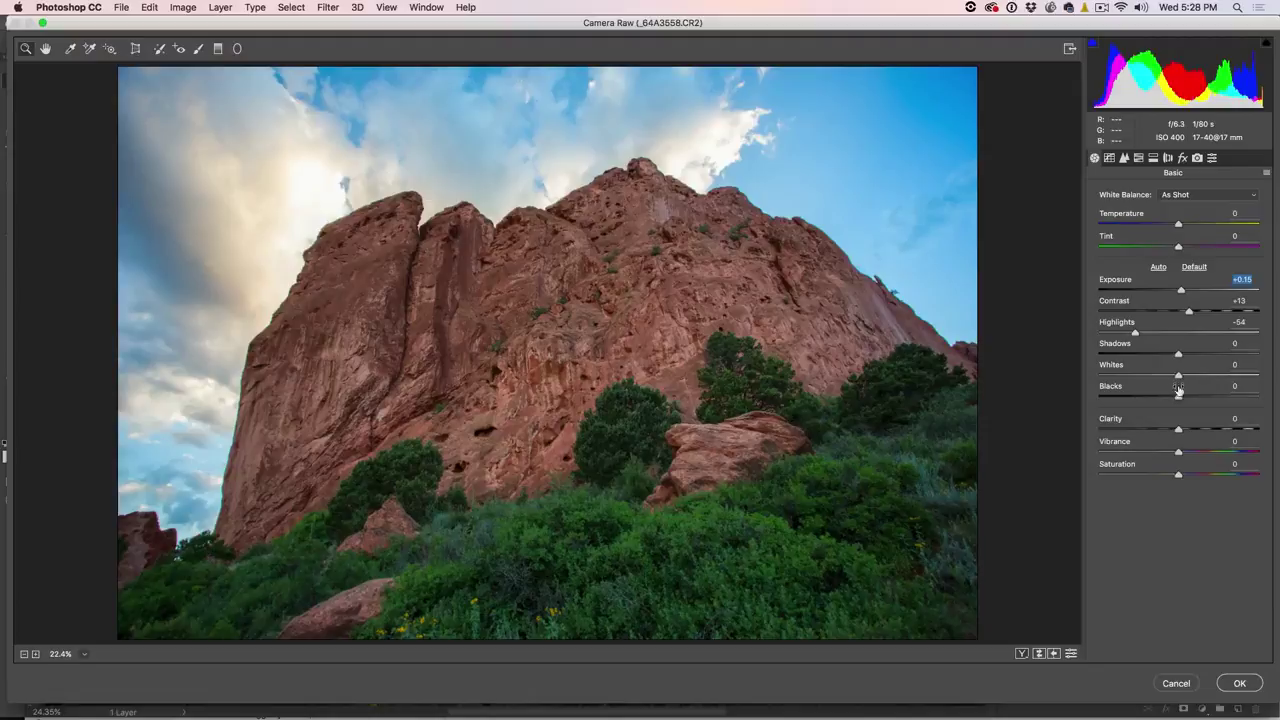
pyautogui.moveTo(1179, 398); pyautogui.dragTo(1187, 372)
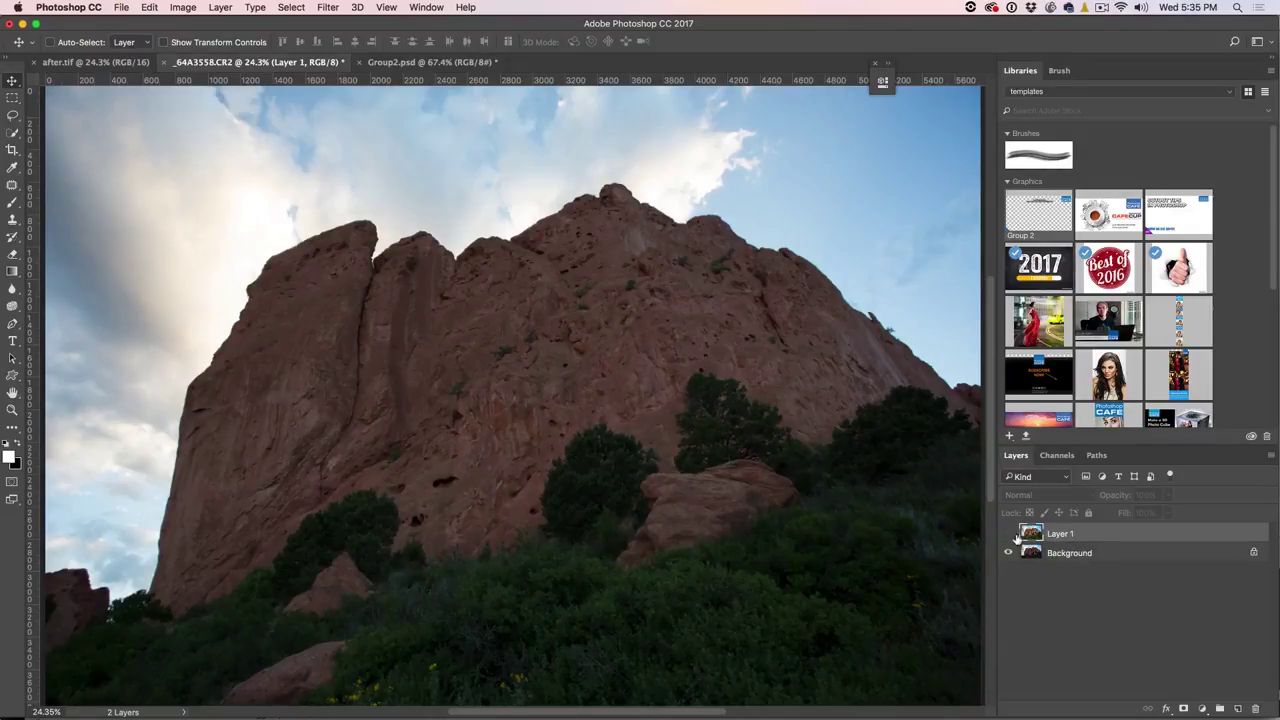
# Toggle Layer 1's visibility to compare the Camera Raw edit with the original.
pyautogui.click(1009, 534)
pyautogui.click(1010, 534)
pyautogui.click(1009, 534)
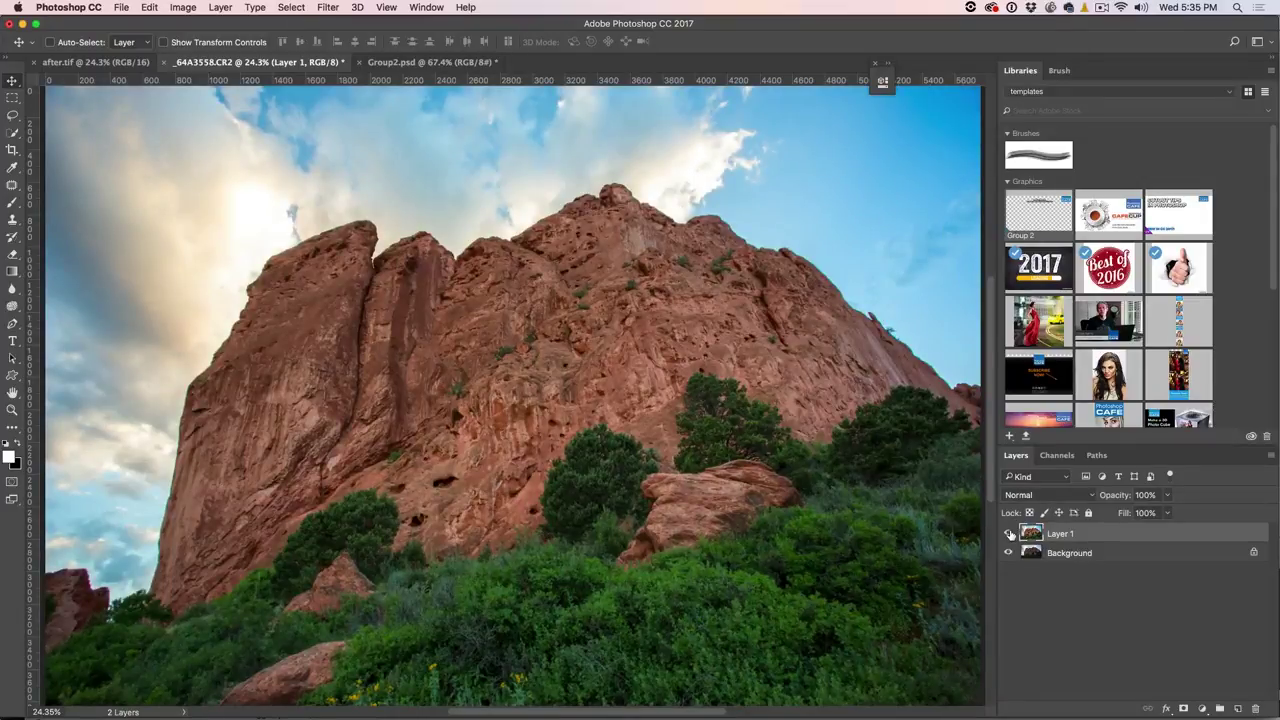
# Compare before and after on the rock at 100%, zoom back out, and start Layer 1's half-black mask.
pyautogui.doubleClick(12, 410)
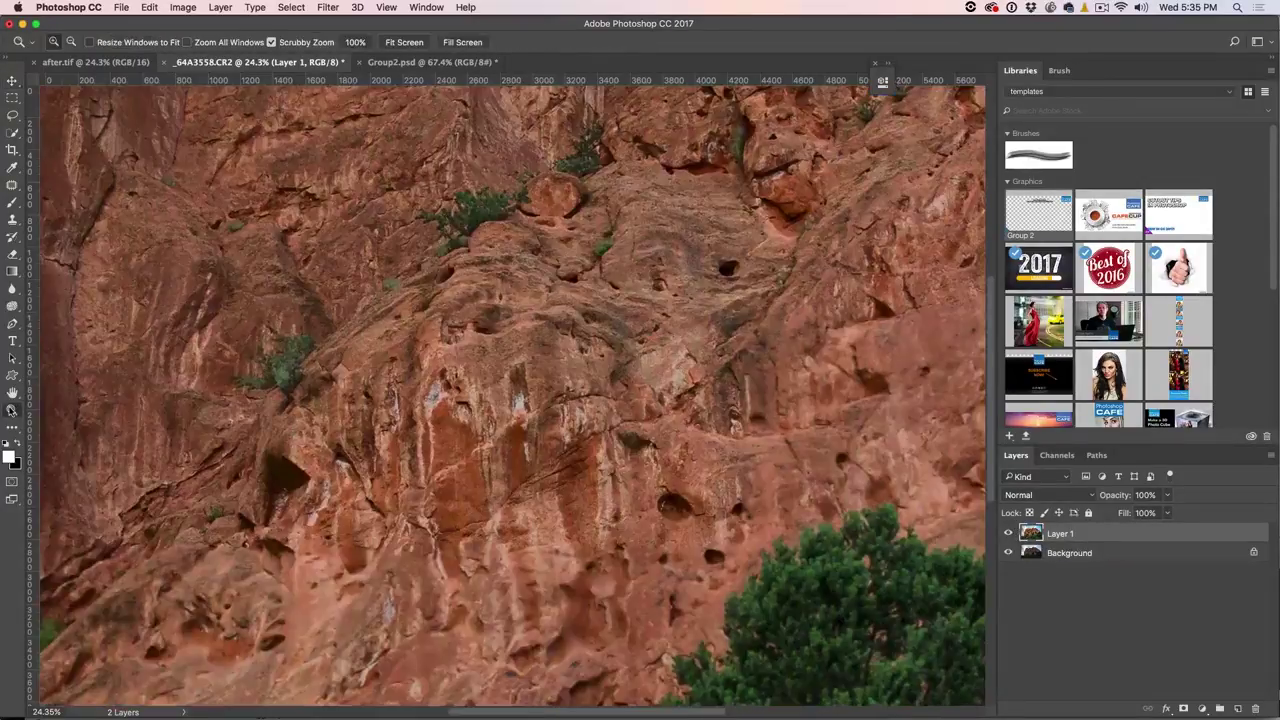
pyautogui.moveTo(502, 295); pyautogui.dragTo(590, 338)
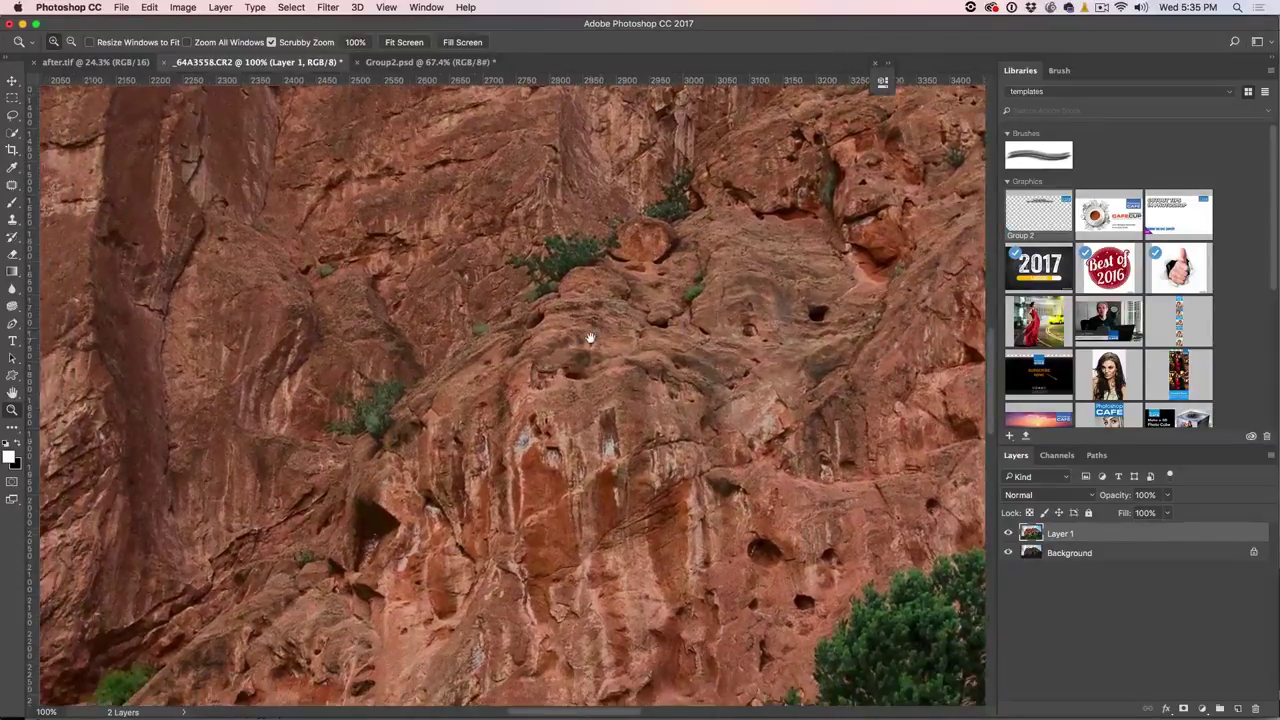
pyautogui.click(1008, 533)
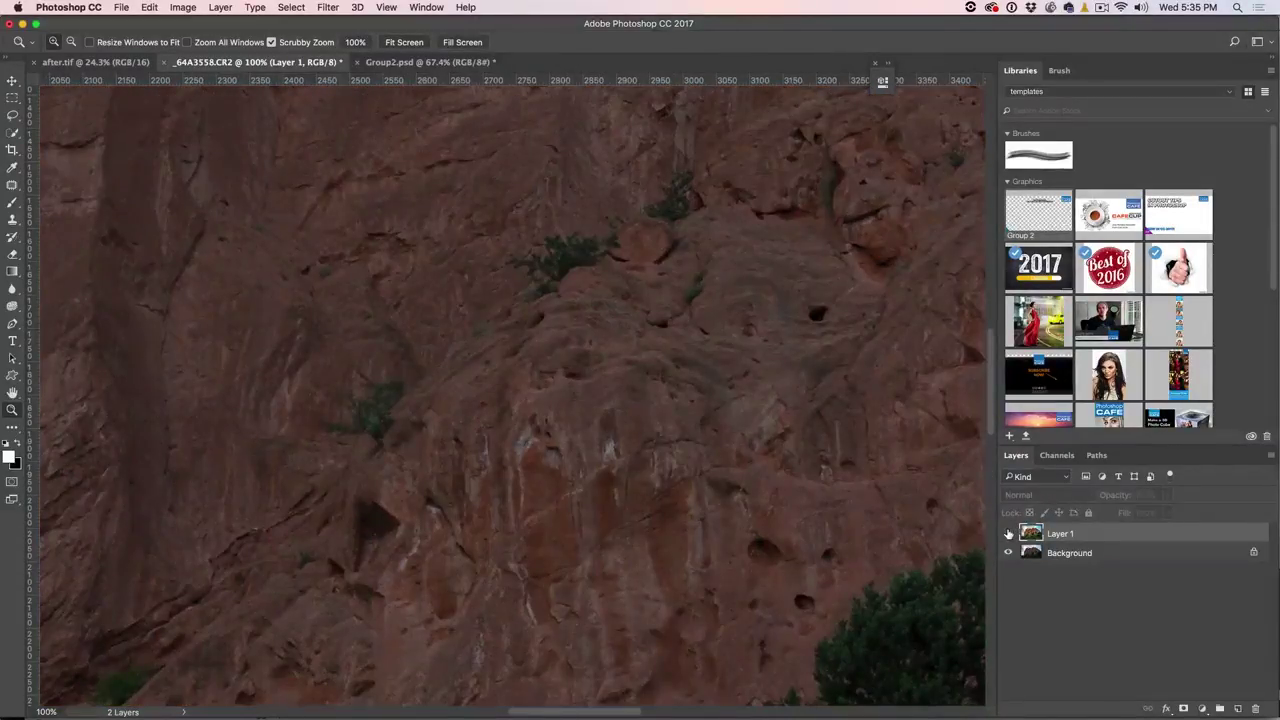
pyautogui.click(1008, 533)
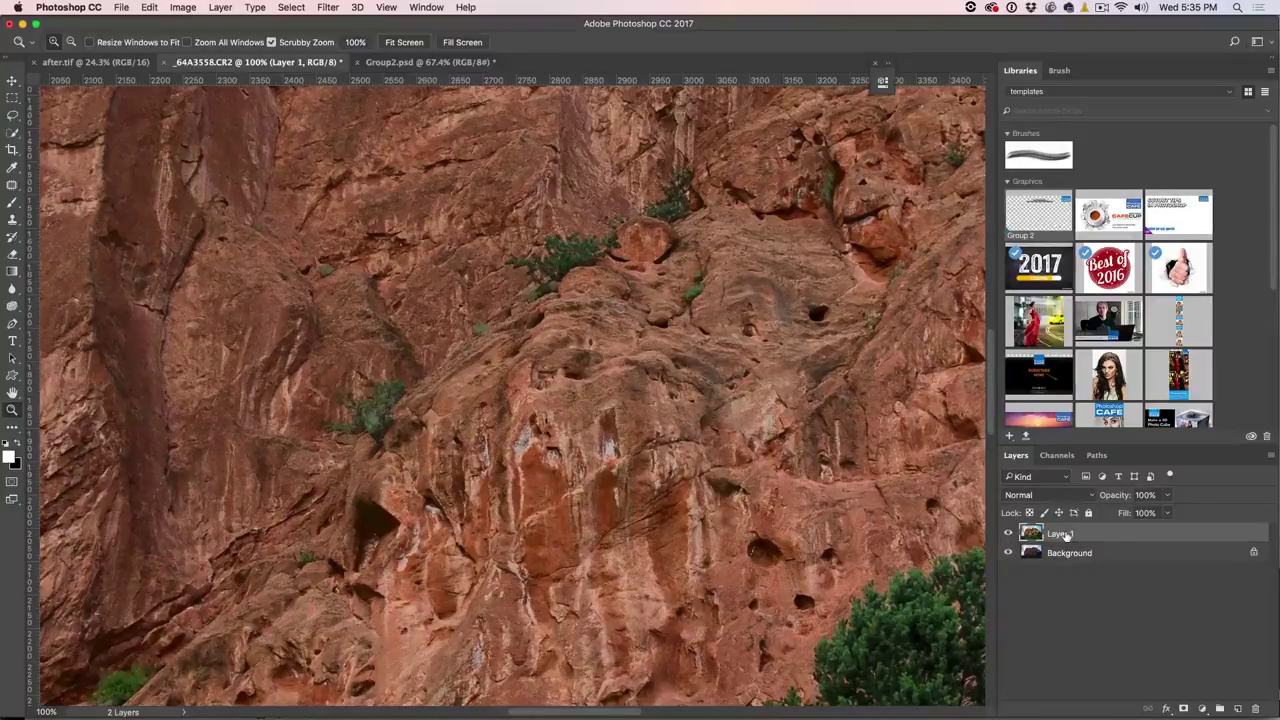
pyautogui.keyDown('alt'); pyautogui.click(631, 393); pyautogui.keyUp('alt')
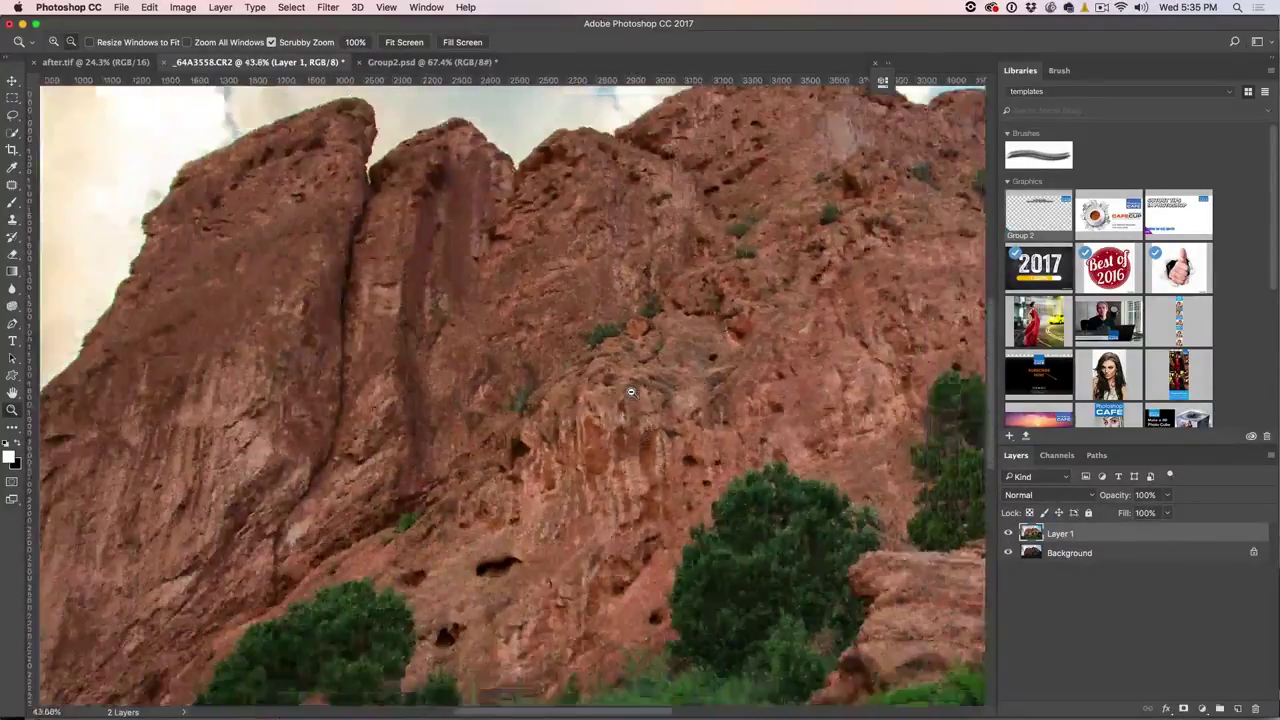
pyautogui.click(149, 7)
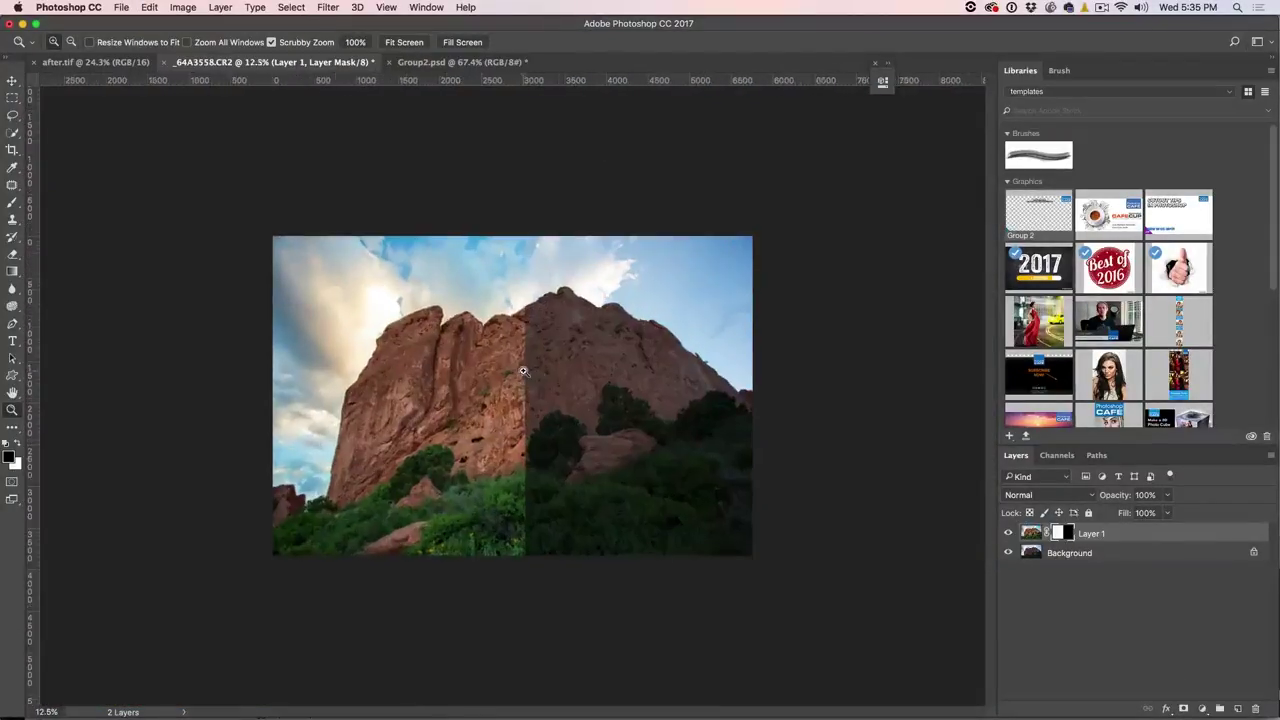
pyautogui.doubleClick(13, 410)
pyautogui.moveTo(706, 394); pyautogui.dragTo(609, 371)
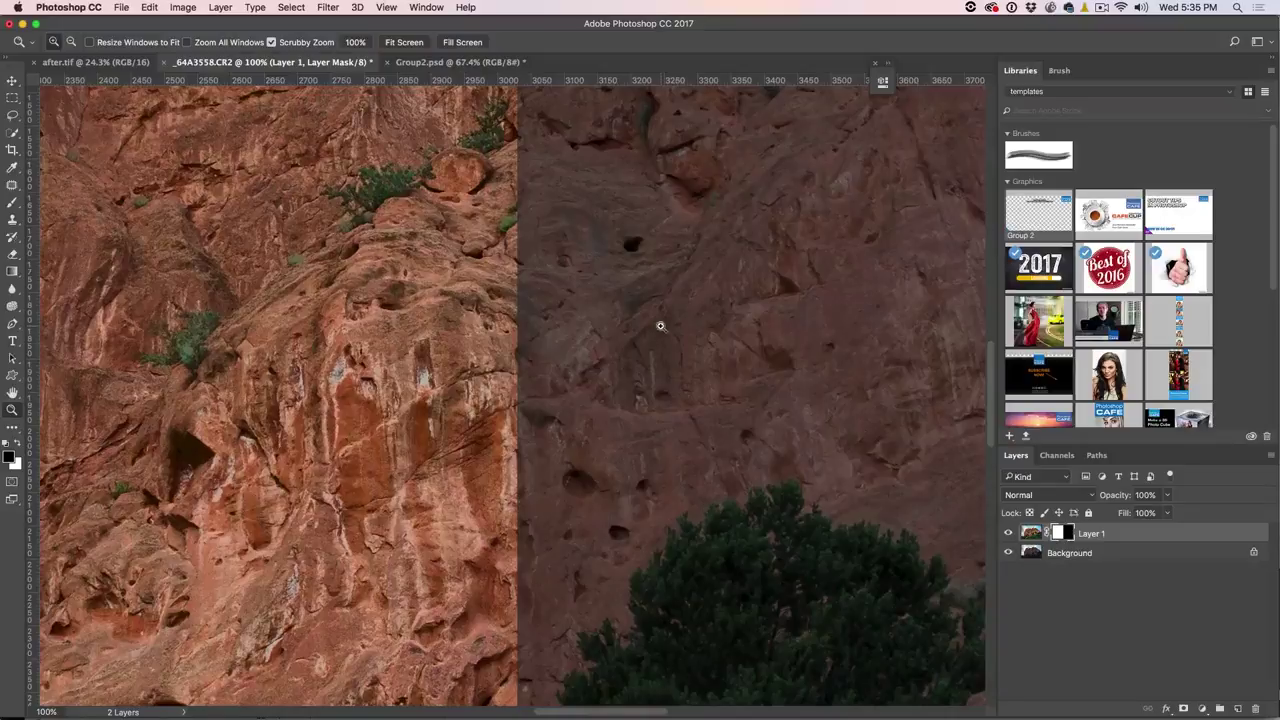